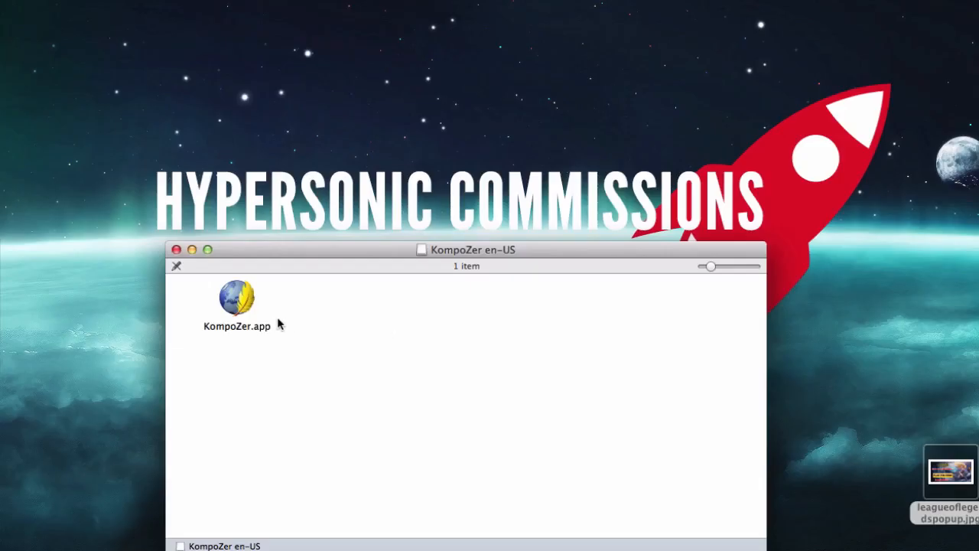
Step: Launch KompoZer from its disk image, allow it to open, then minimize its window and close the disk image window
double_click(241, 307)
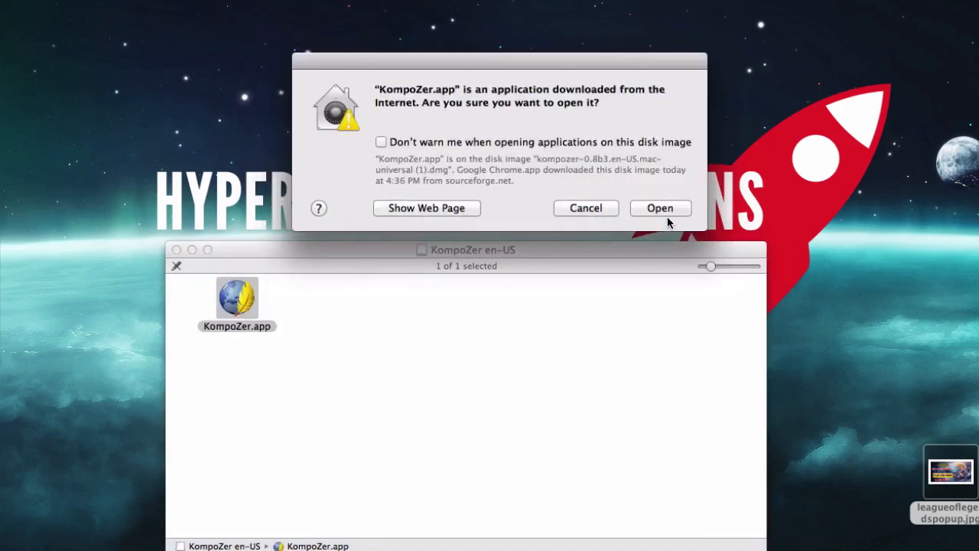
left_click(670, 219)
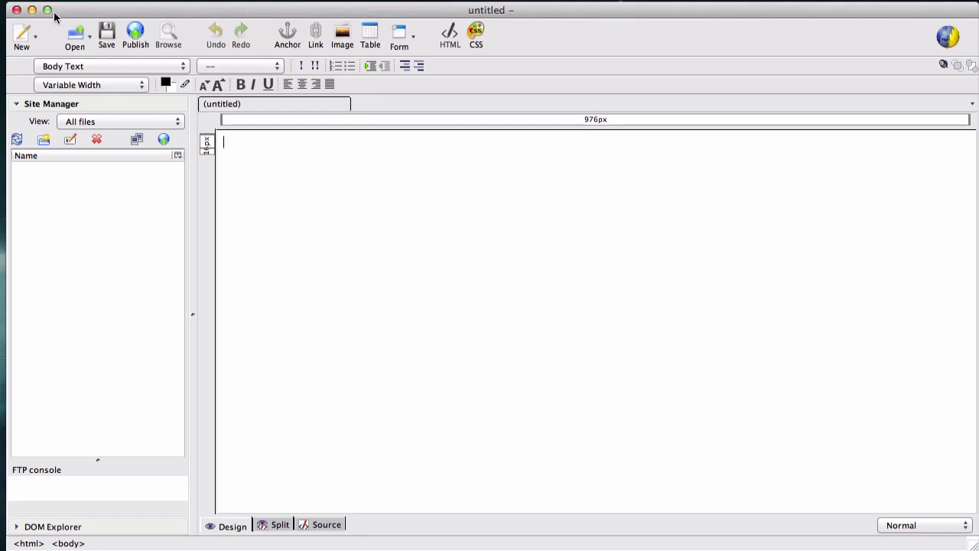
left_click(32, 10)
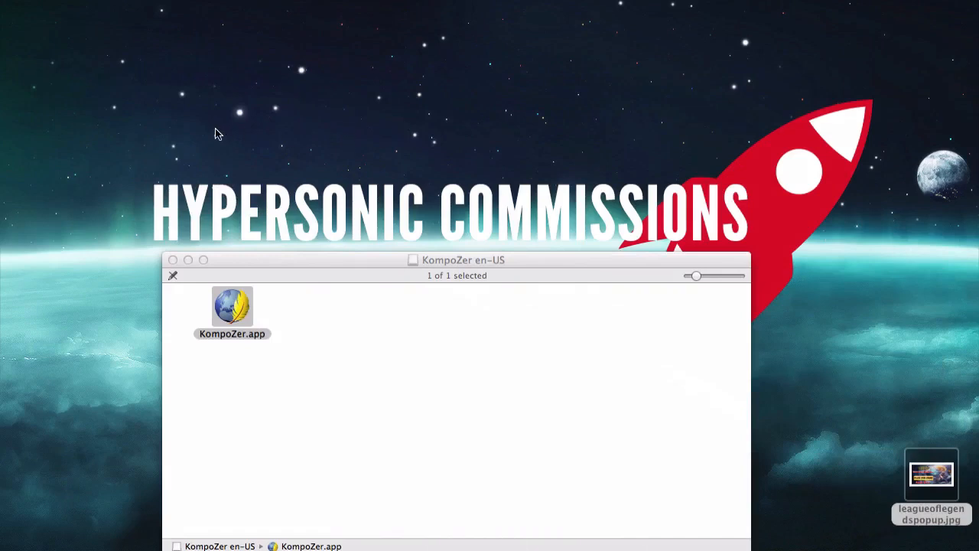
left_click(173, 260)
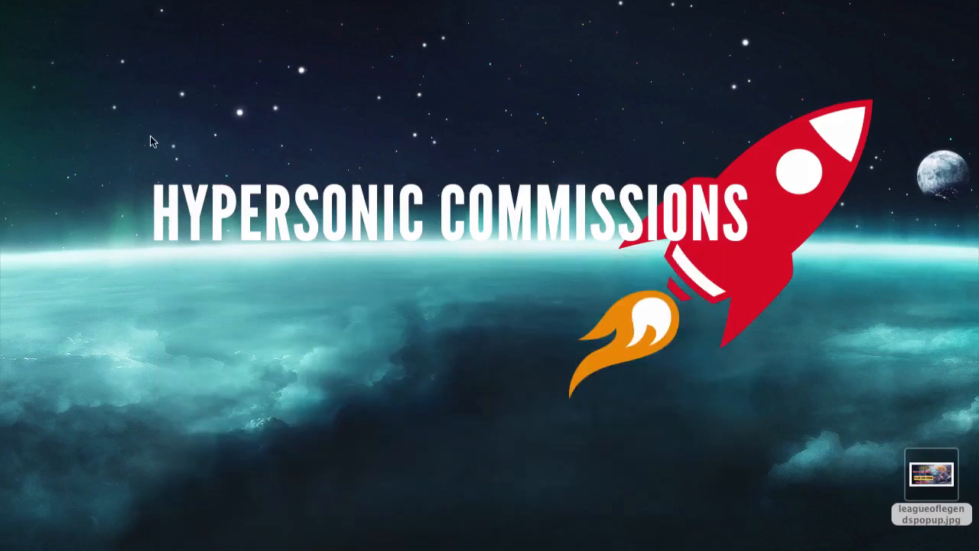
Step: Create a desktop folder named "League of Legends" and move leagueoflegendspopup.jpg into it
right_click(67, 68)
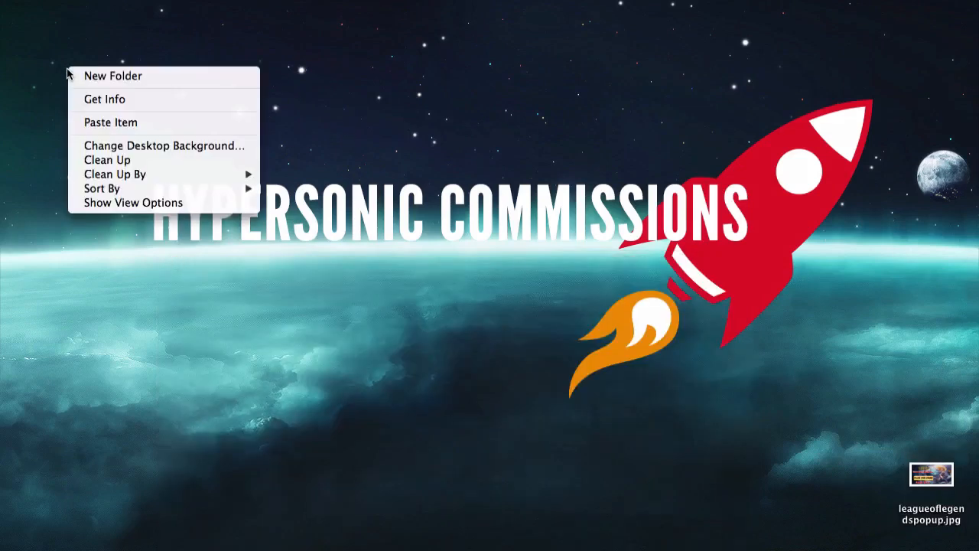
left_click(107, 76)
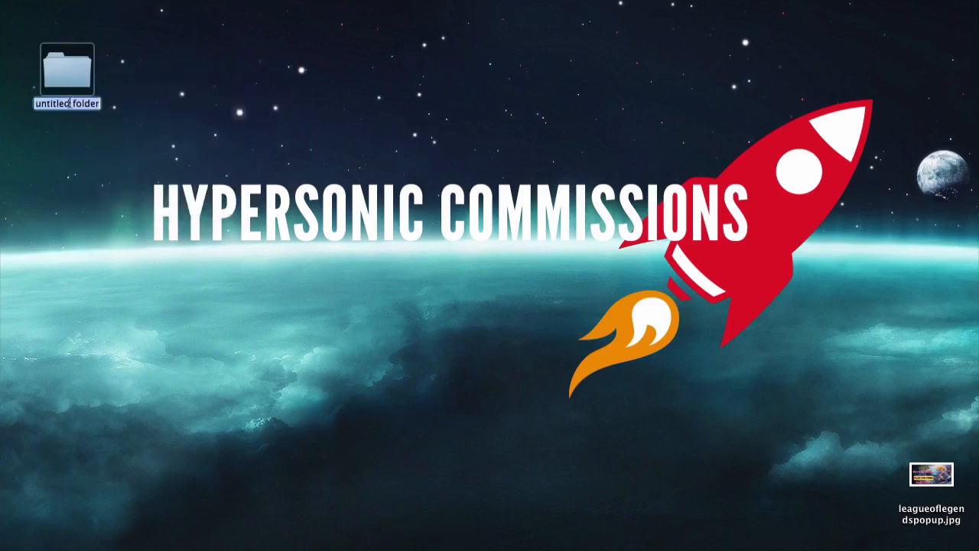
type("League")
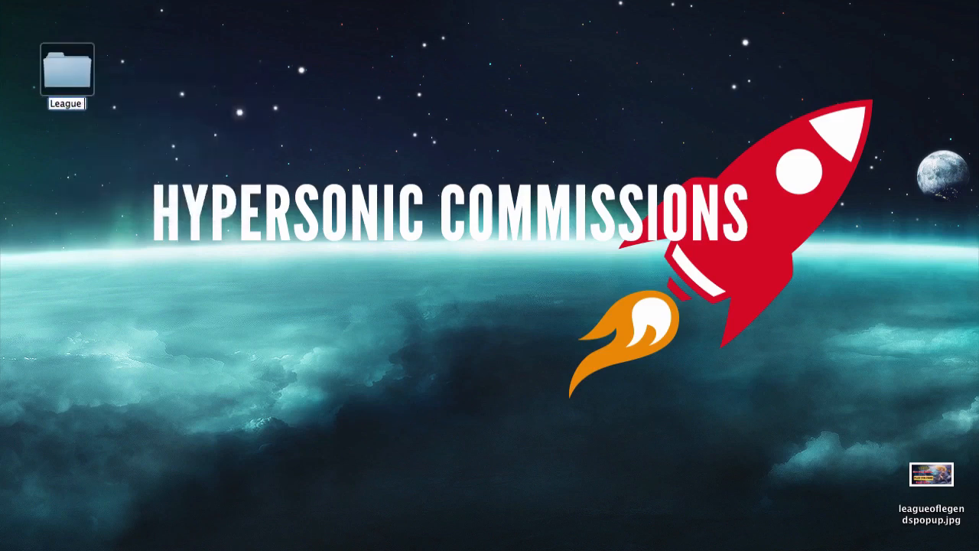
type(" of Legends")
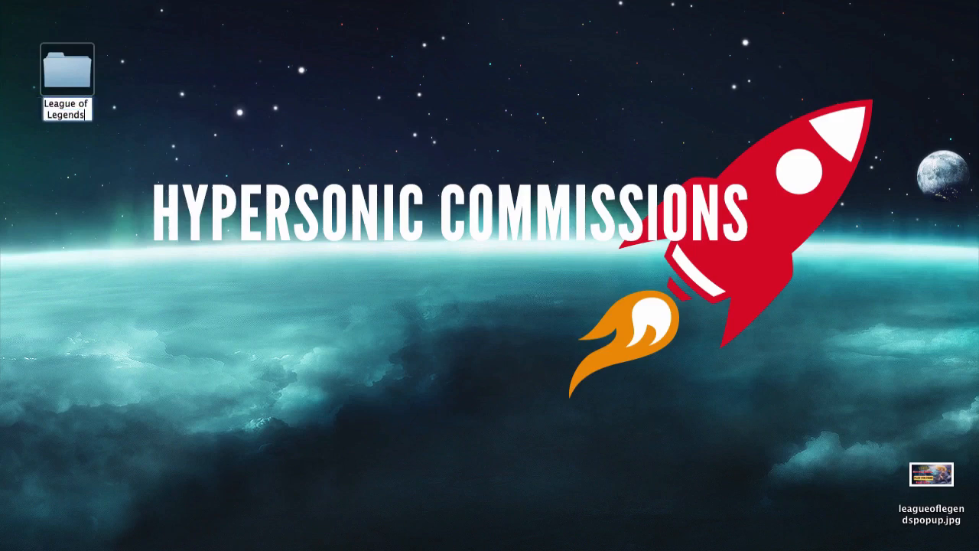
key("Return")
left_click(322, 287)
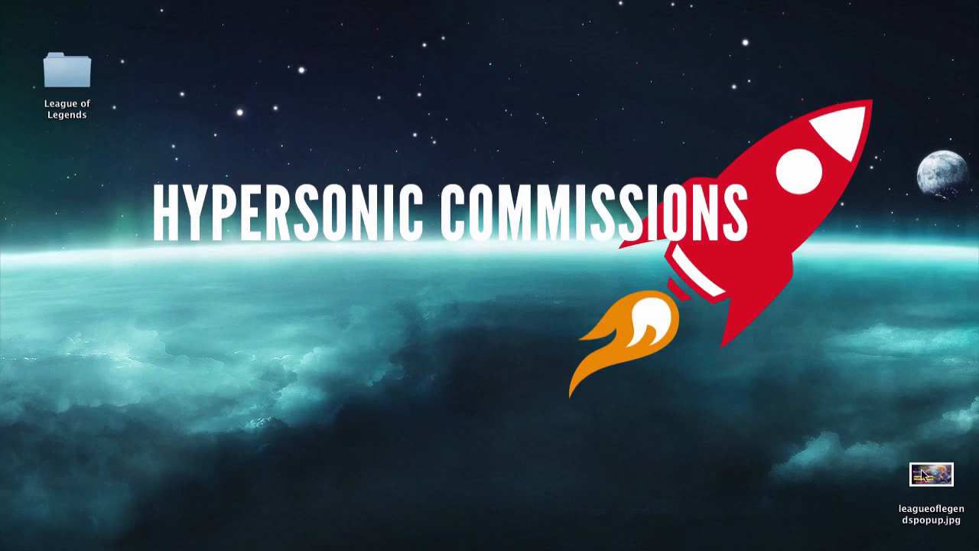
left_click_drag(924, 476, 71, 83)
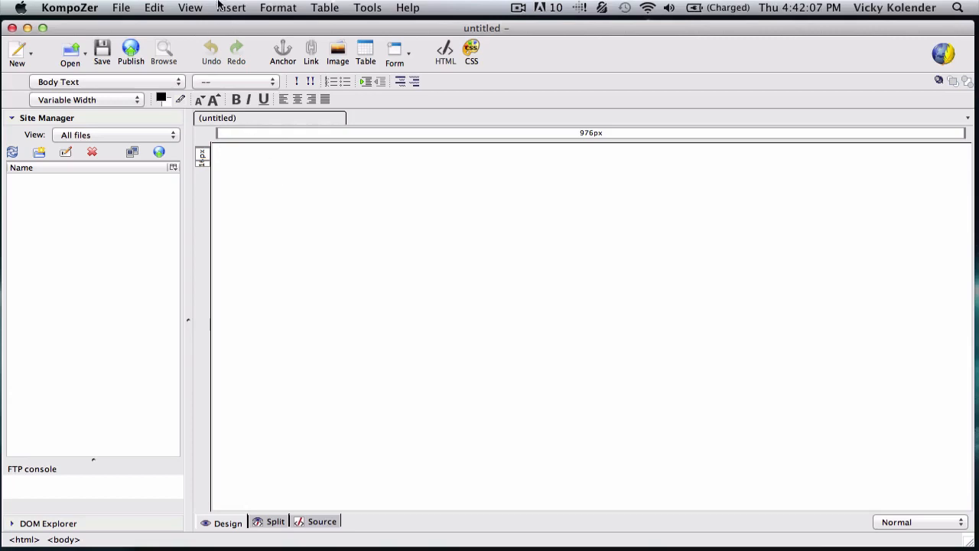
Step: Save the blank KompoZer page with the title "League of Legends" as index.html in the League of Legends folder
left_click(127, 8)
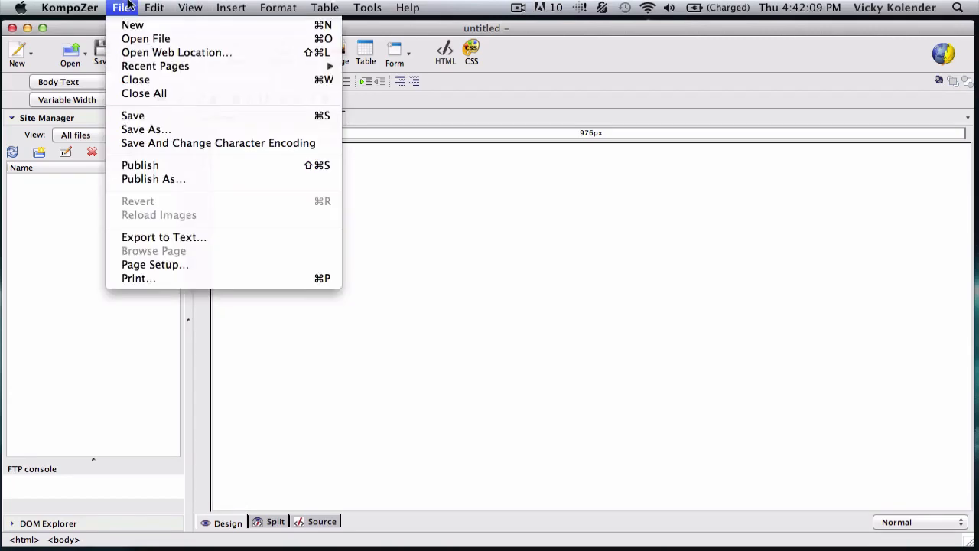
left_click(130, 118)
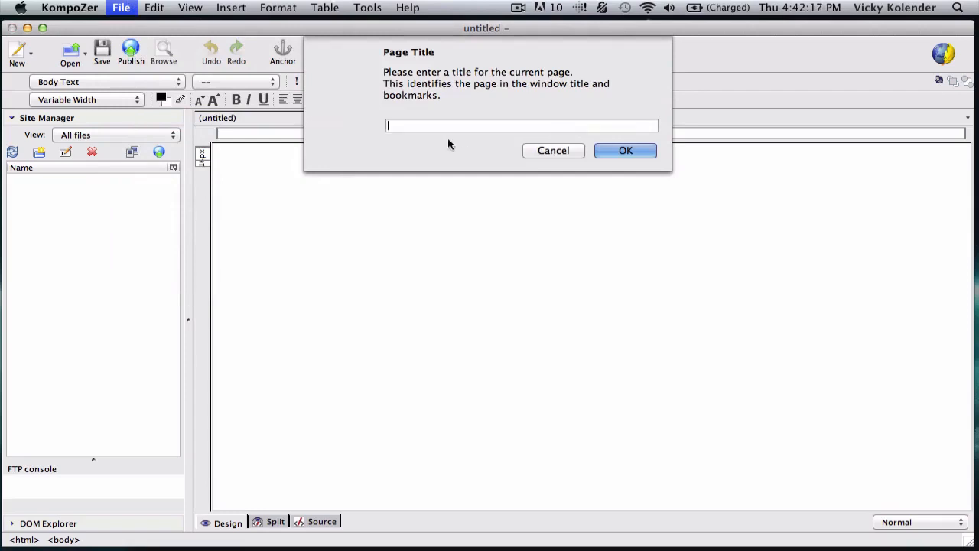
type("Leagu")
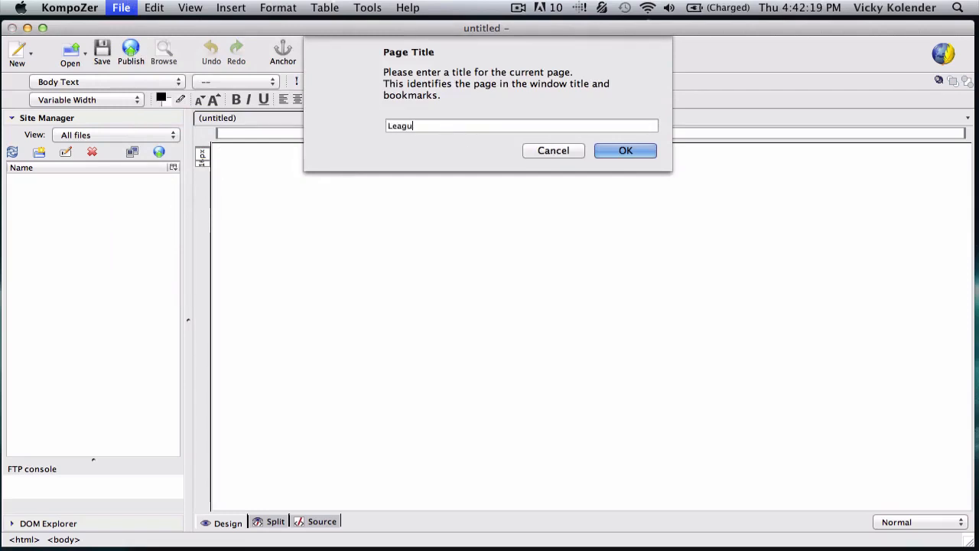
type("e of Legends")
left_click(628, 150)
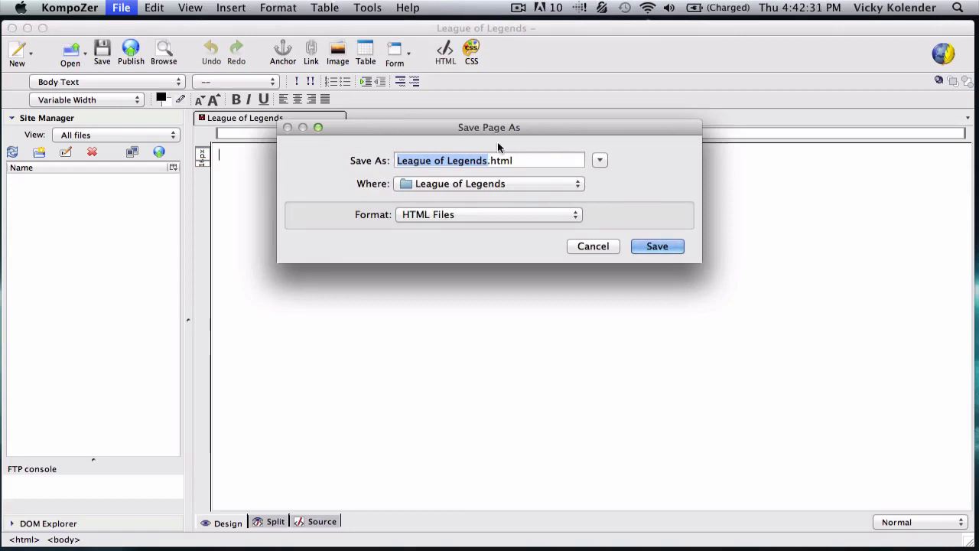
type("index")
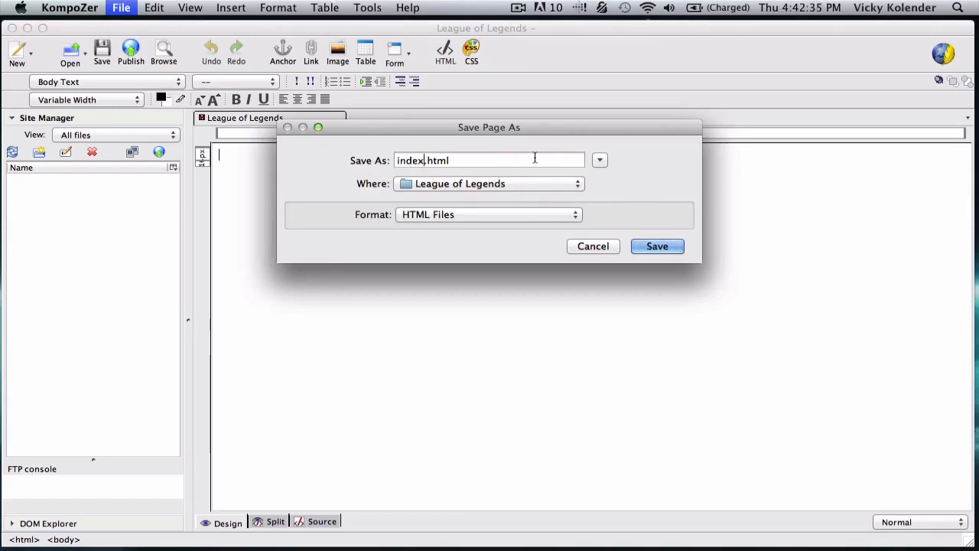
left_click(657, 247)
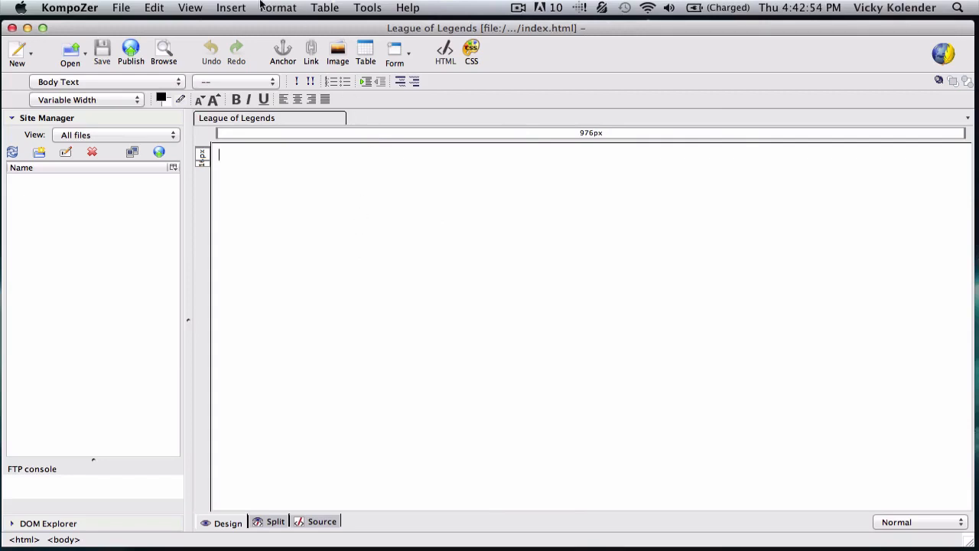
Step: Insert the image leagueoflegendspopup.jpg into the page with the alternate text "come and play league of legends for free!"
left_click(231, 8)
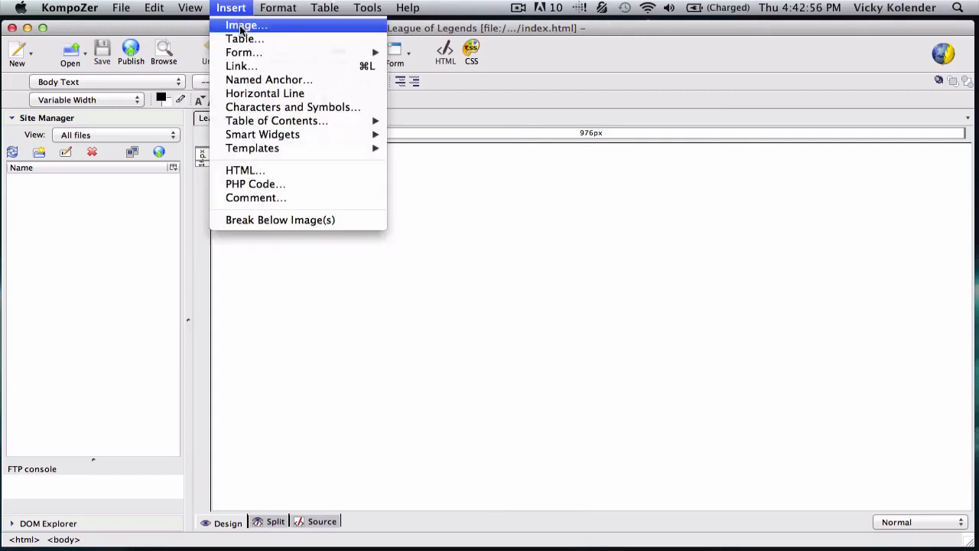
left_click(243, 27)
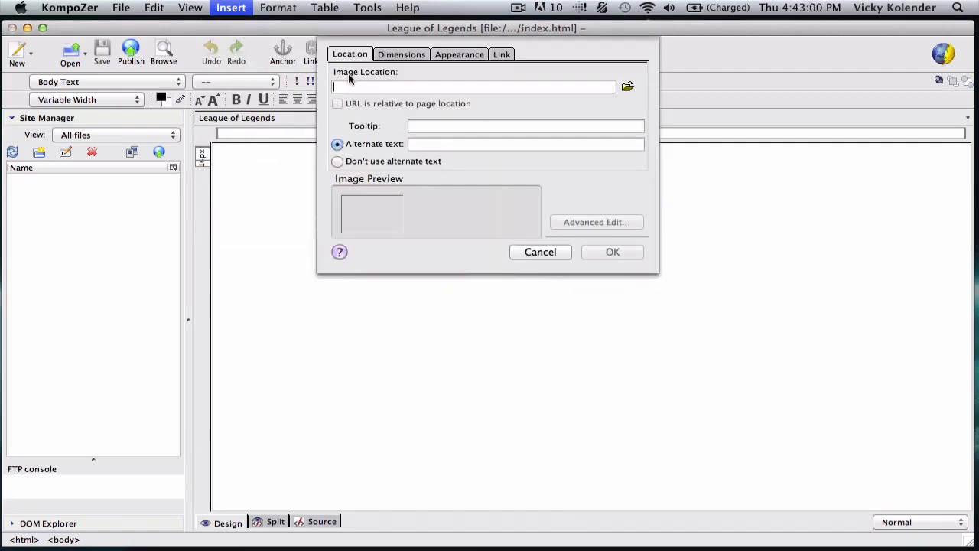
left_click(633, 89)
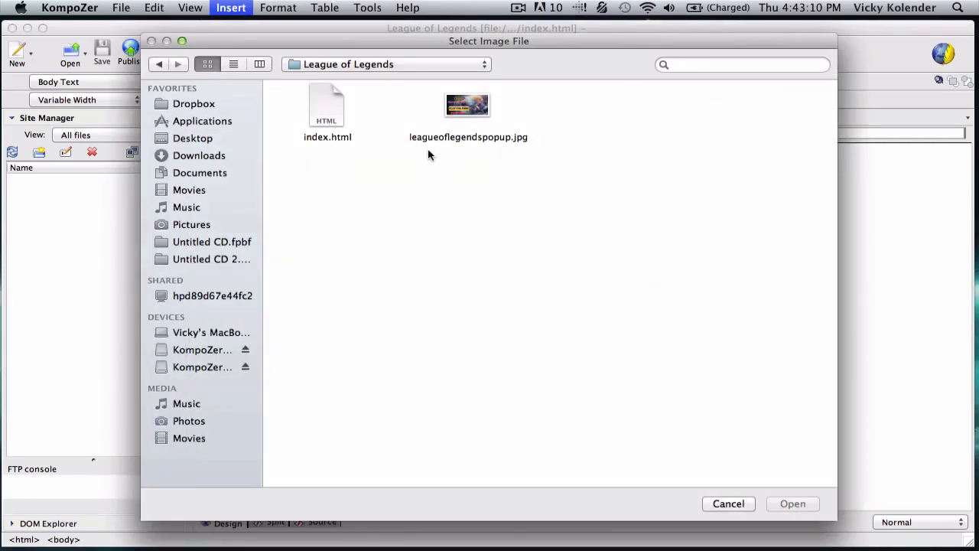
double_click(470, 107)
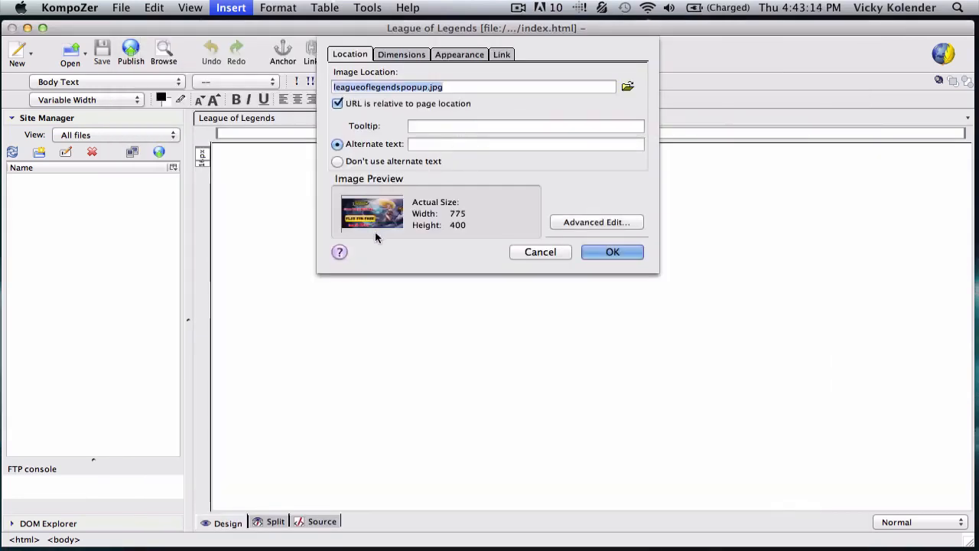
left_click(427, 145)
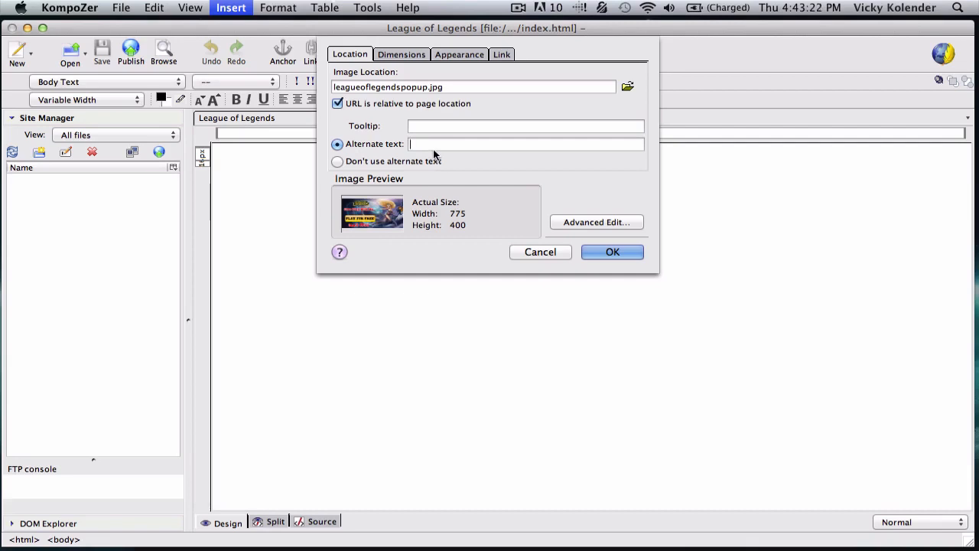
type("come and play league of legend")
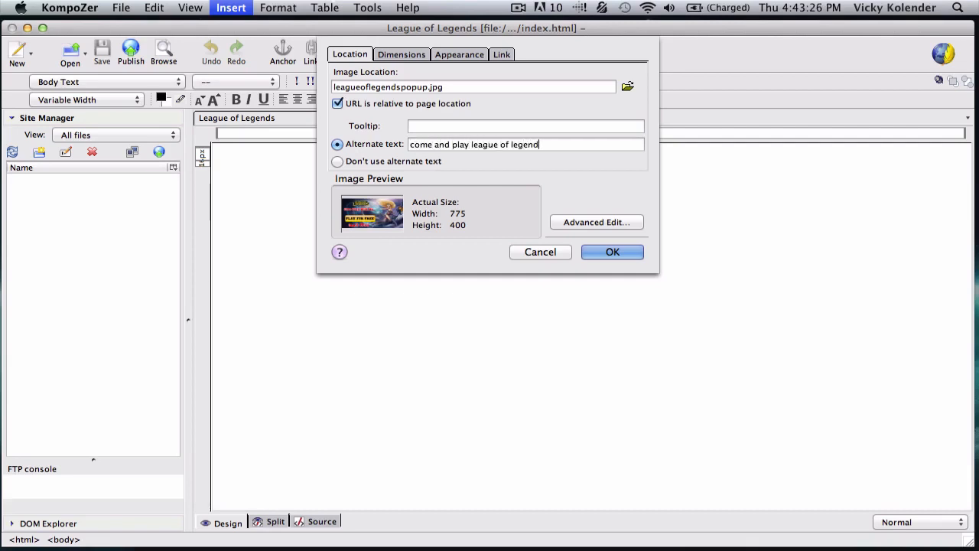
type("s for free!")
key("Tab")
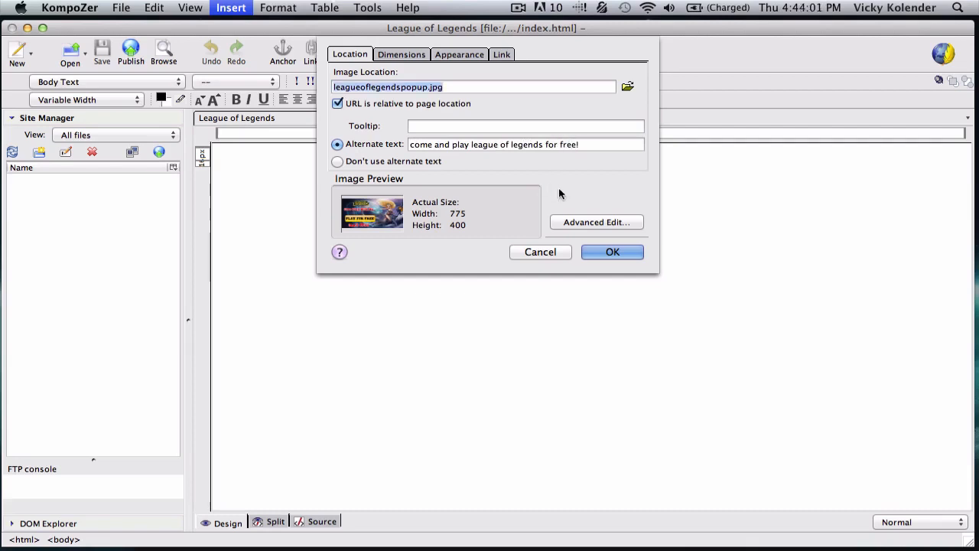
left_click(612, 253)
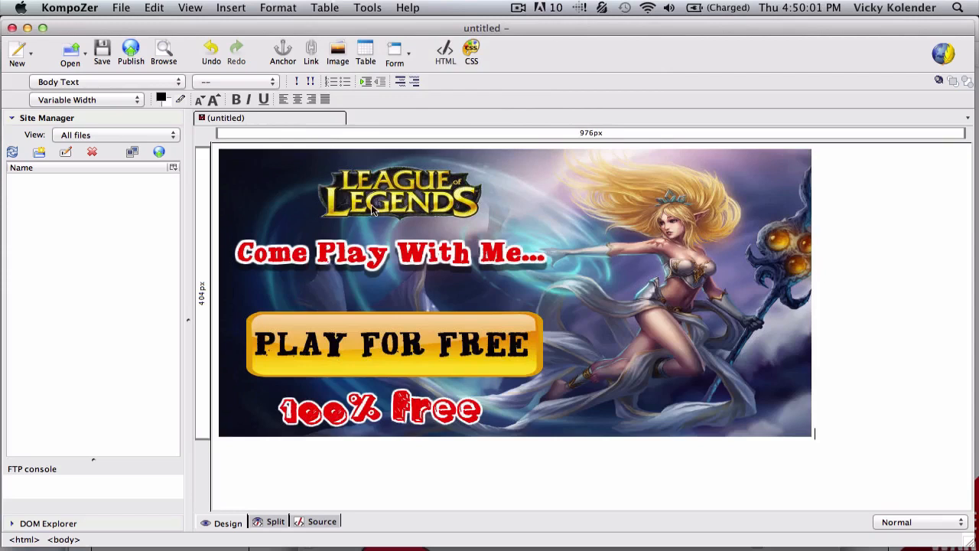
Step: In the page's HTML source, wrap the image tag in <div style="margin: 0pt auto; width: 775px; height: 400px;"> and </div>
left_click(396, 262)
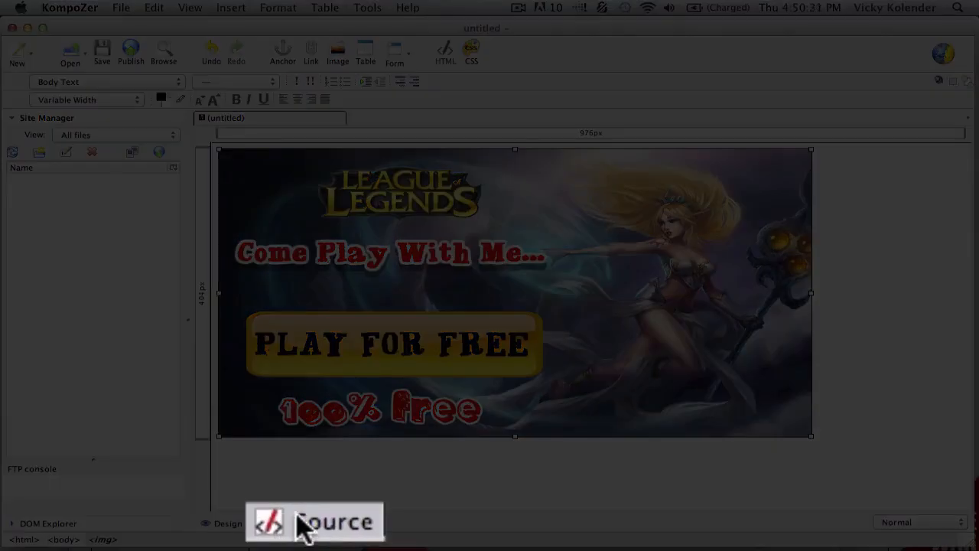
left_click(309, 524)
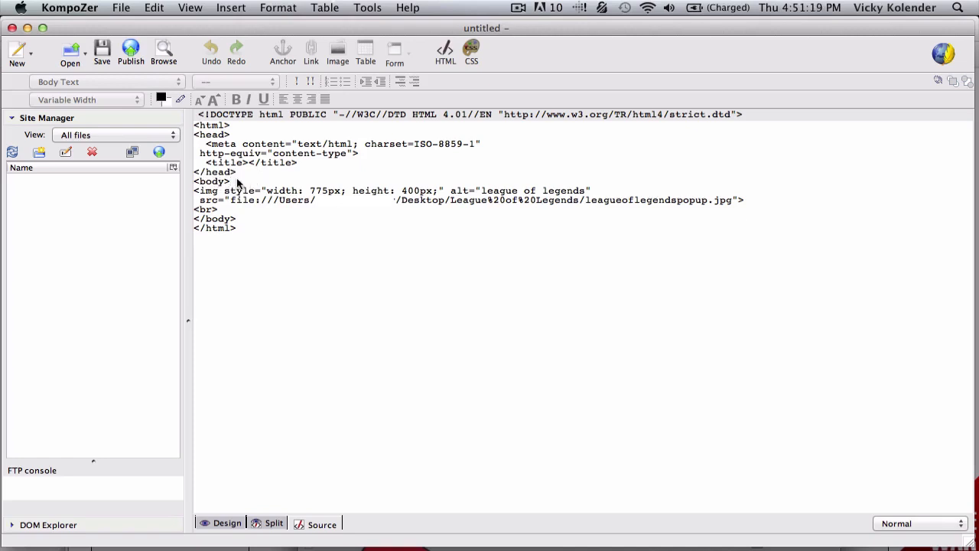
key("Return")
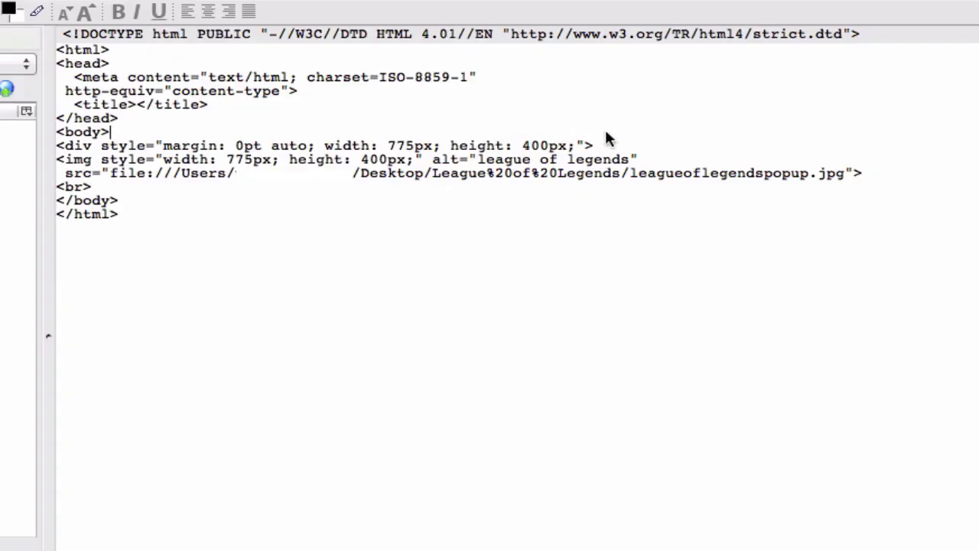
left_click_drag(57, 159, 868, 181)
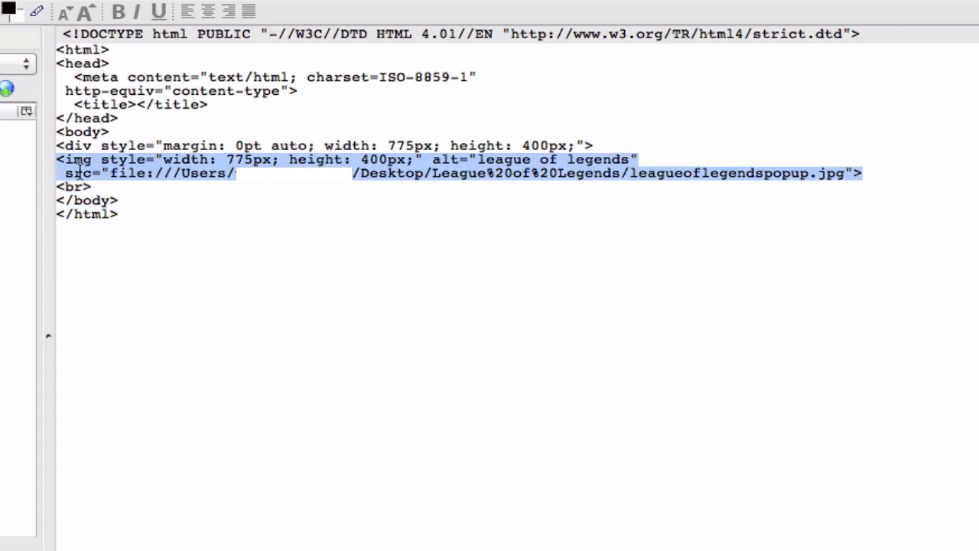
left_click(877, 178)
key("Return")
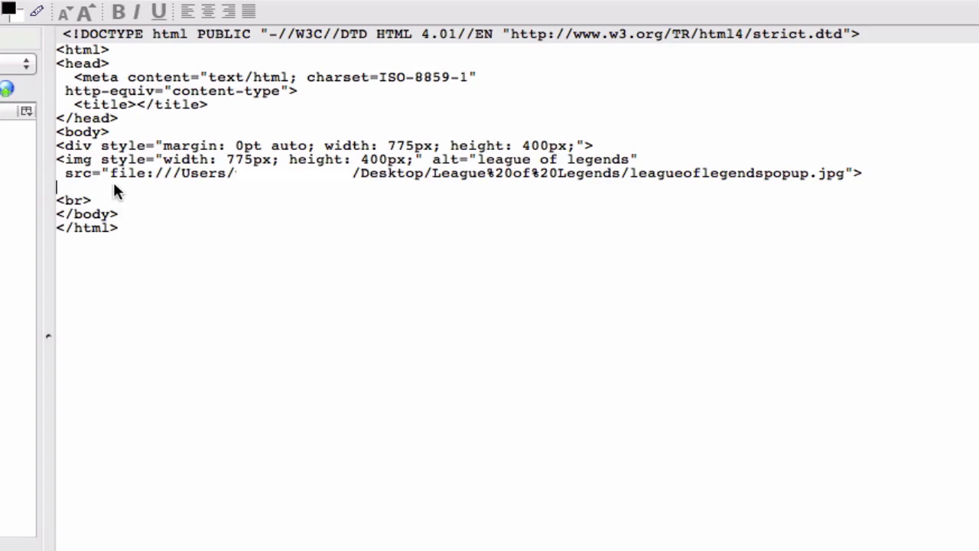
type("</div>")
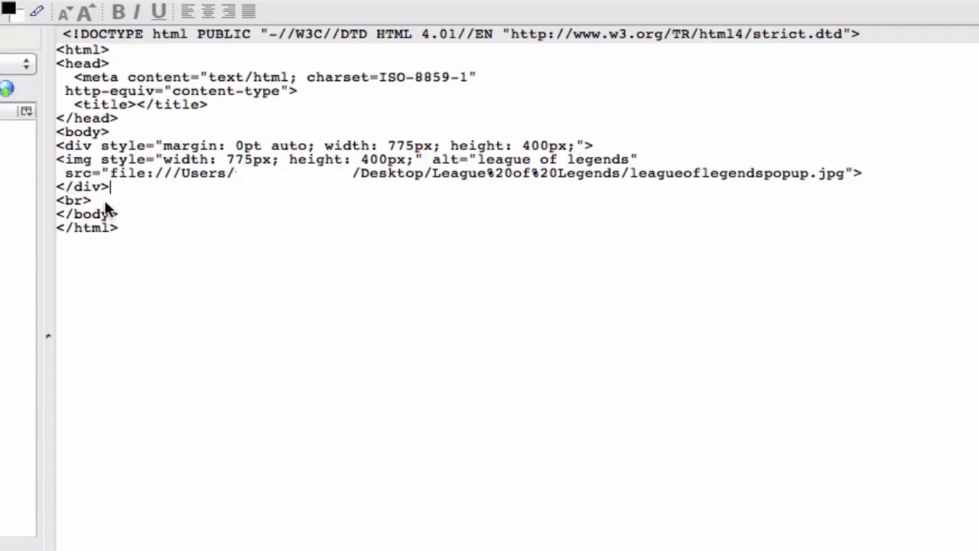
Step: Delete the <br> line below the closing div tag and return to the visual design of the page
key("BackSpace")
key("BackSpace")
key("BackSpace")
key("BackSpace")
key("BackSpace")
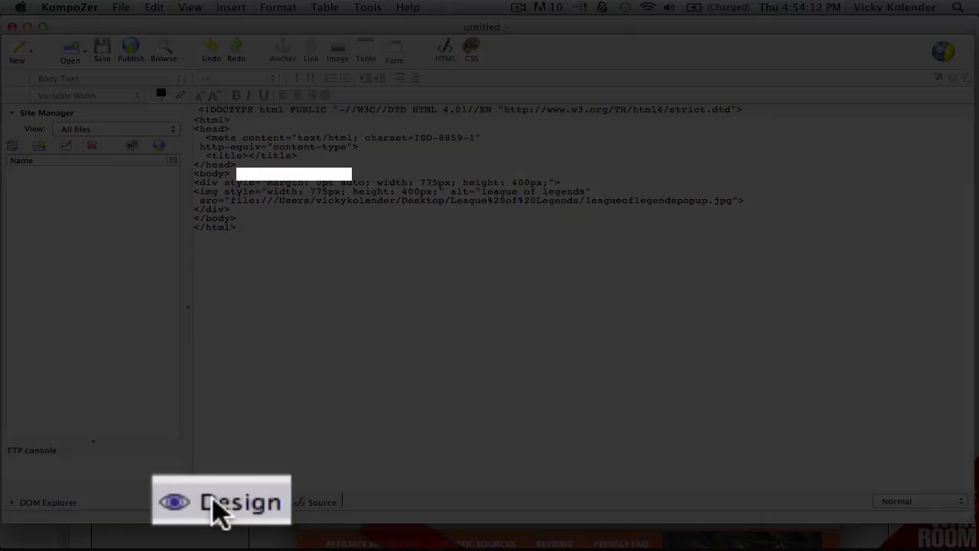
left_click(219, 500)
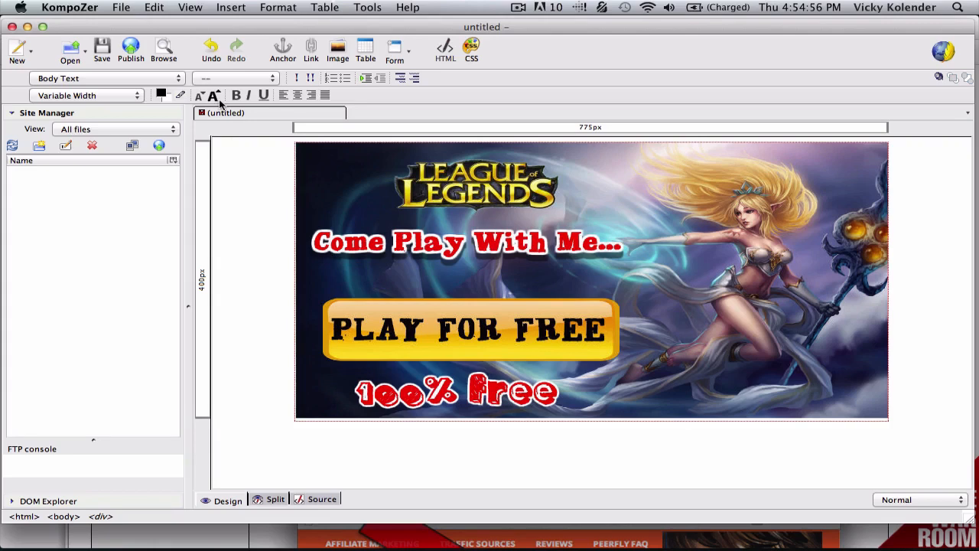
Step: Start saving the page and give it the title "League of Legends - Come Play With Me!"
left_click(103, 52)
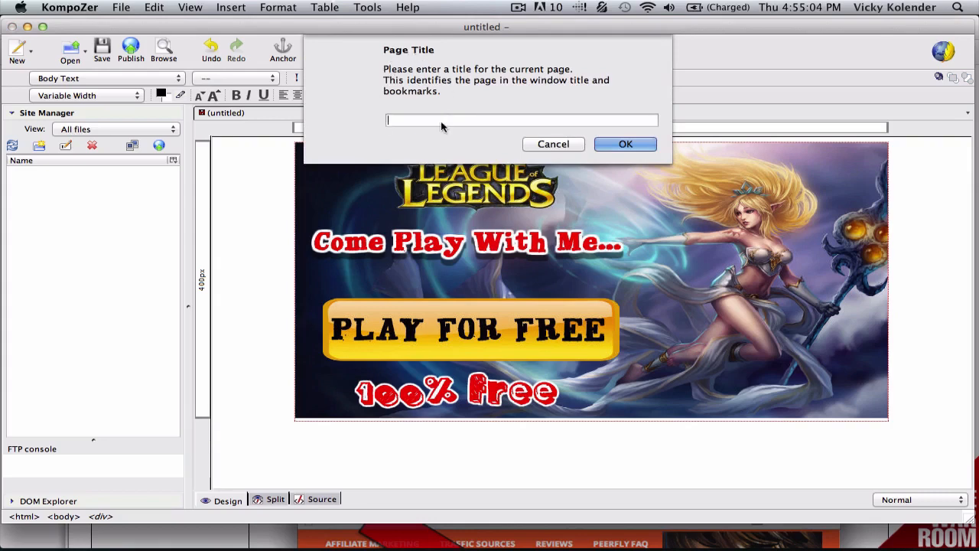
type("League of Legends - Co")
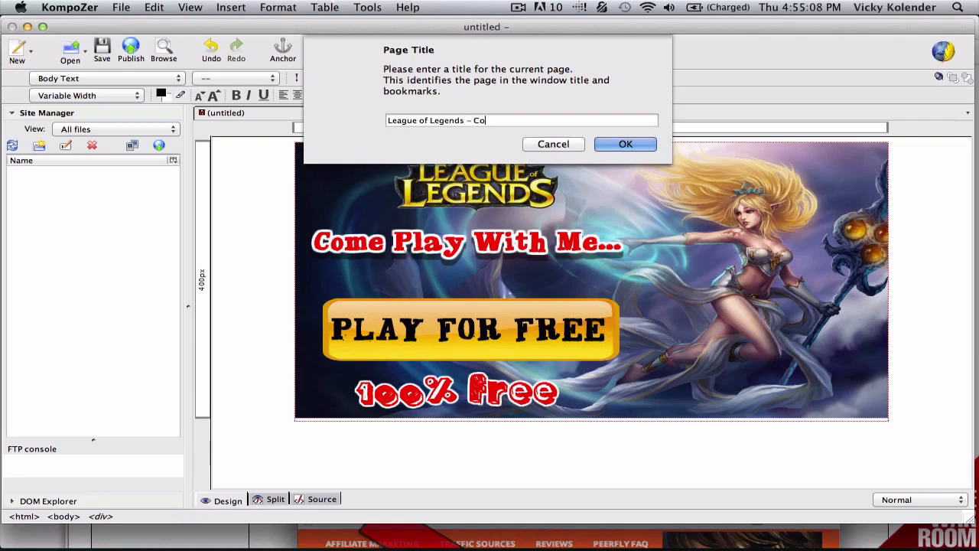
type("me Play With Me!")
left_click(619, 150)
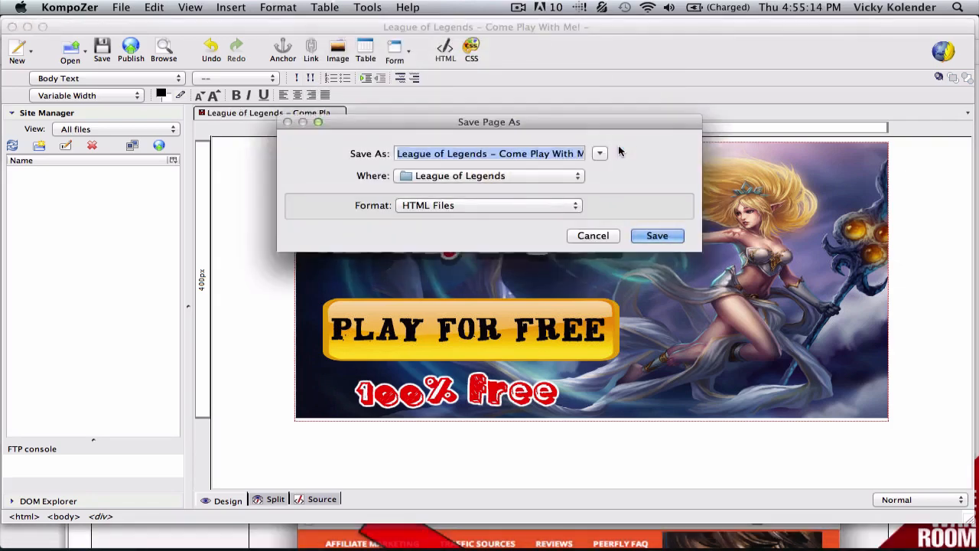
Step: Save the page as index.htm in the League of Legends folder, in the HTML Files format
left_click(428, 154)
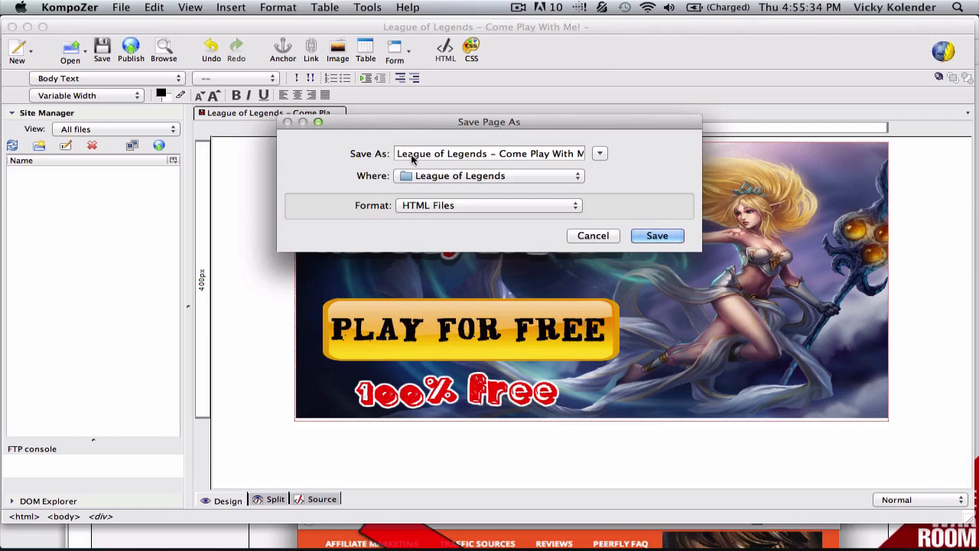
triple_click(400, 155)
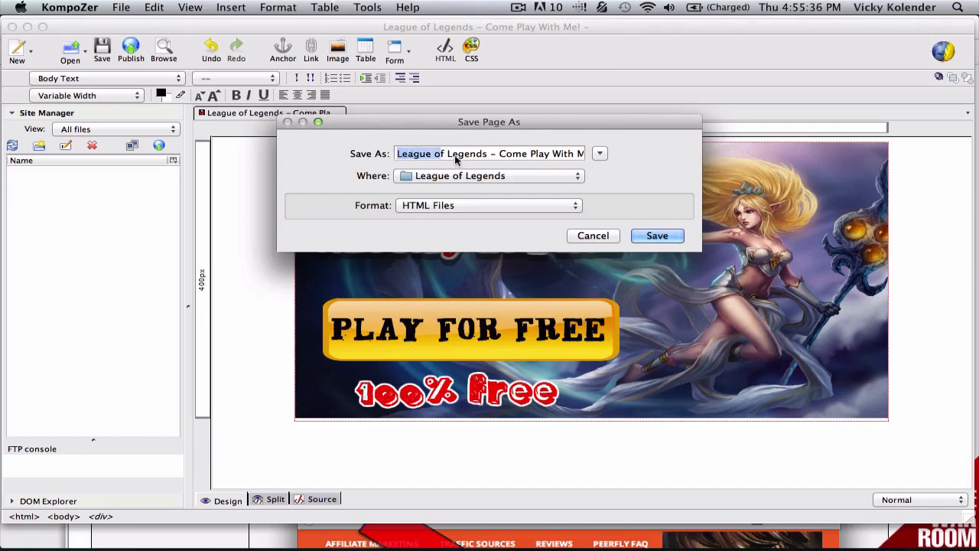
left_click_drag(522, 161, 562, 157)
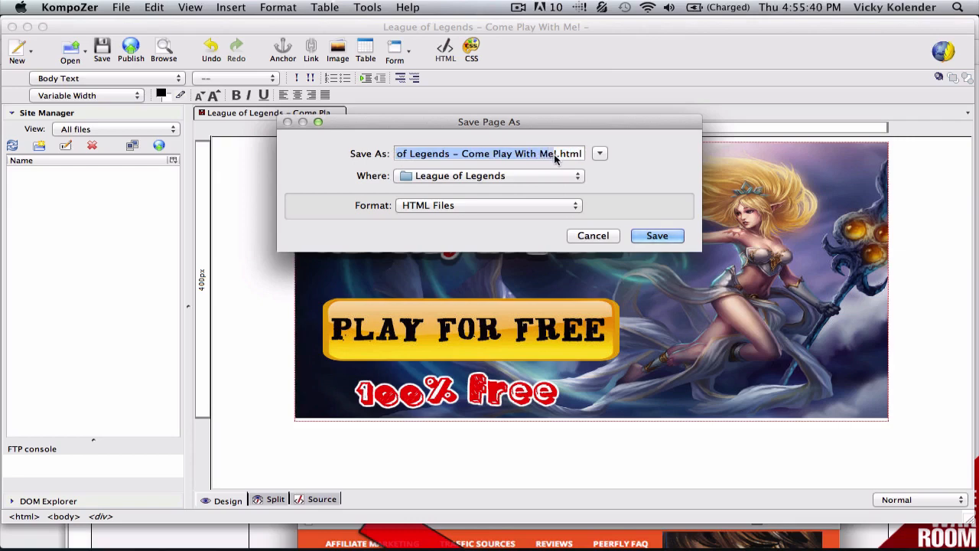
key("BackSpace")
type("inde")
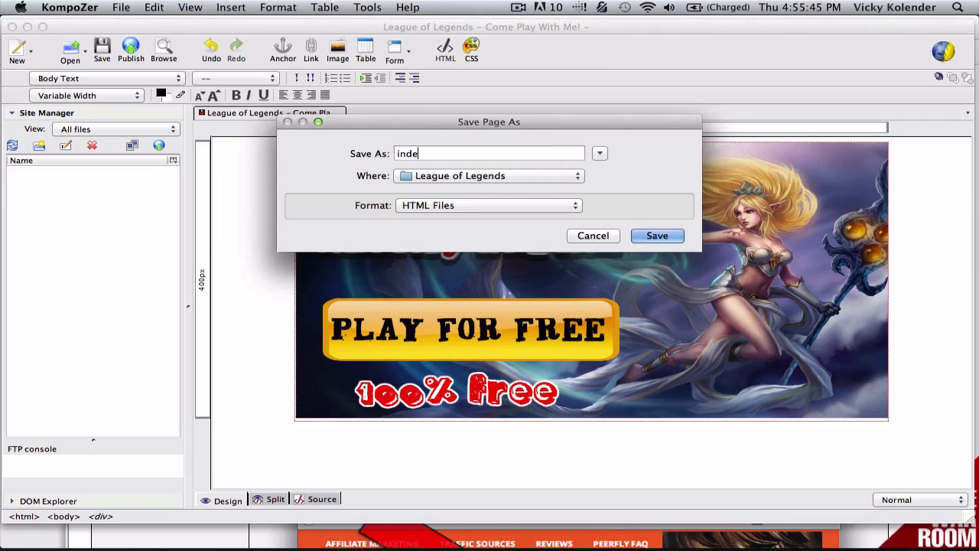
type("x.htm")
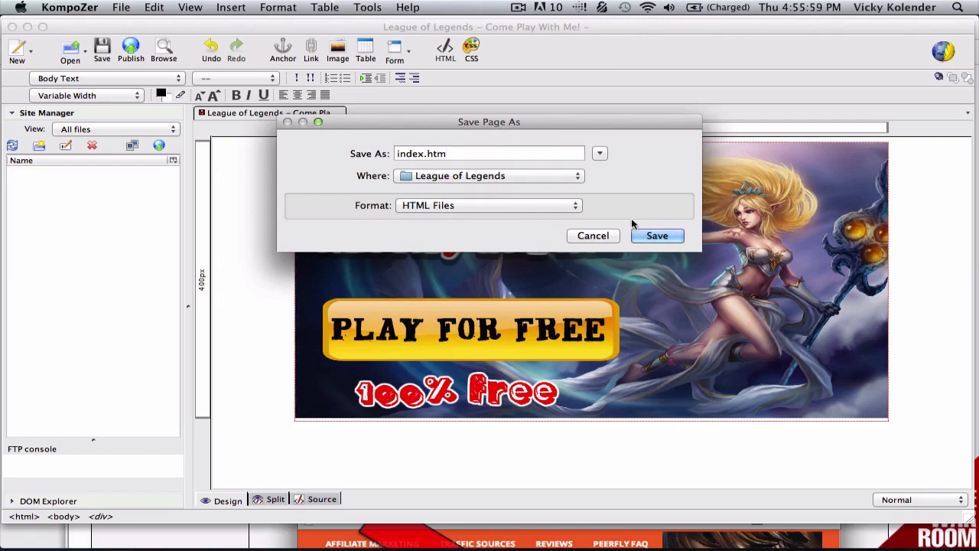
left_click(657, 235)
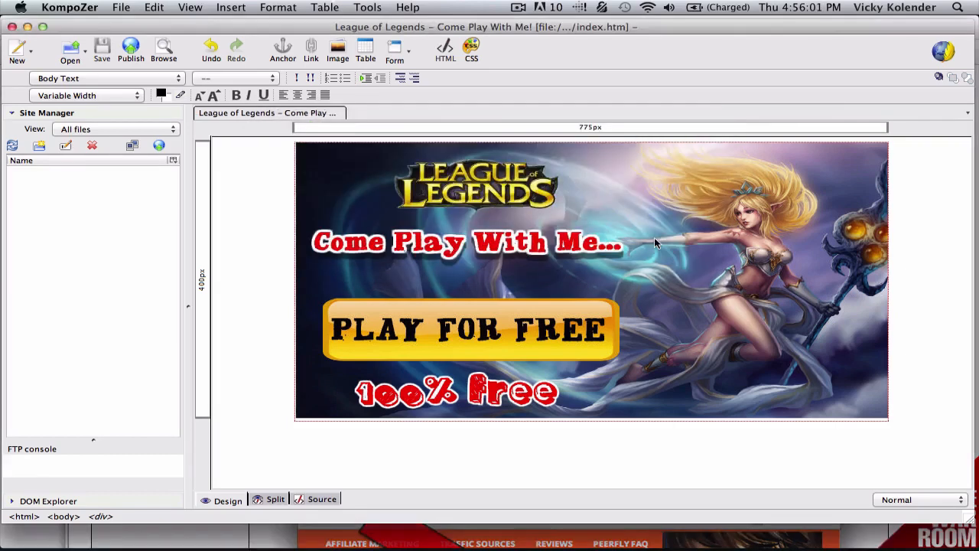
Step: Leave KompoZer and open index.htm from the League of Legends folder in the Chrome browser
left_click(70, 7)
left_click(94, 280)
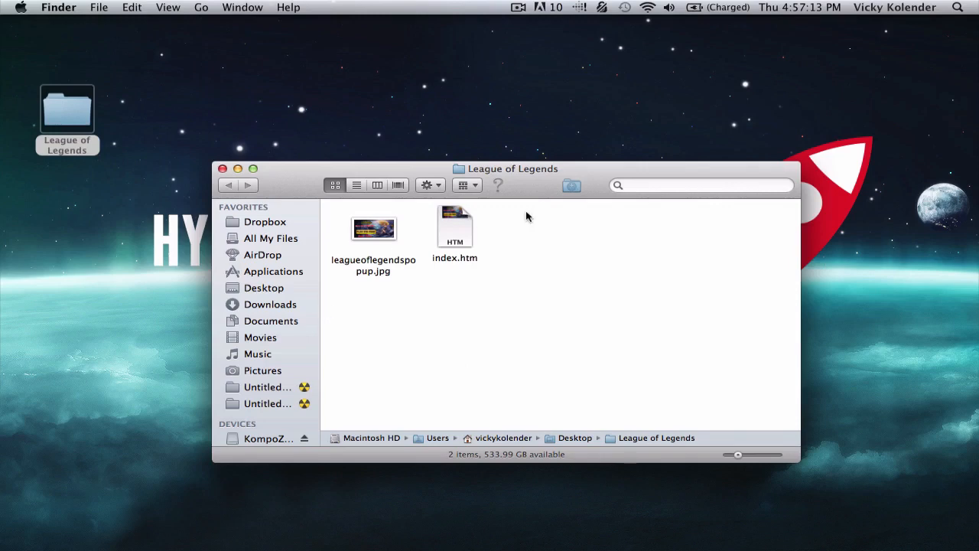
left_click(448, 228)
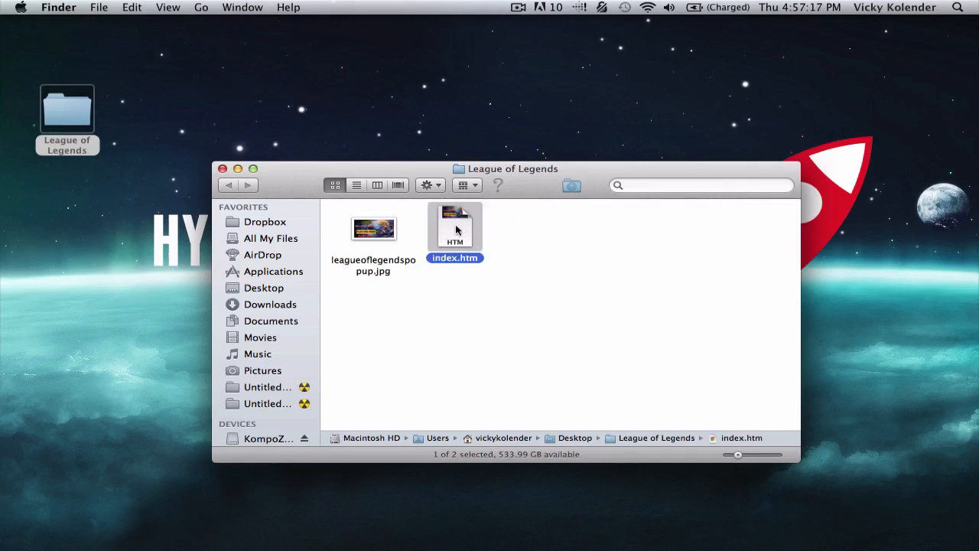
double_click(456, 229)
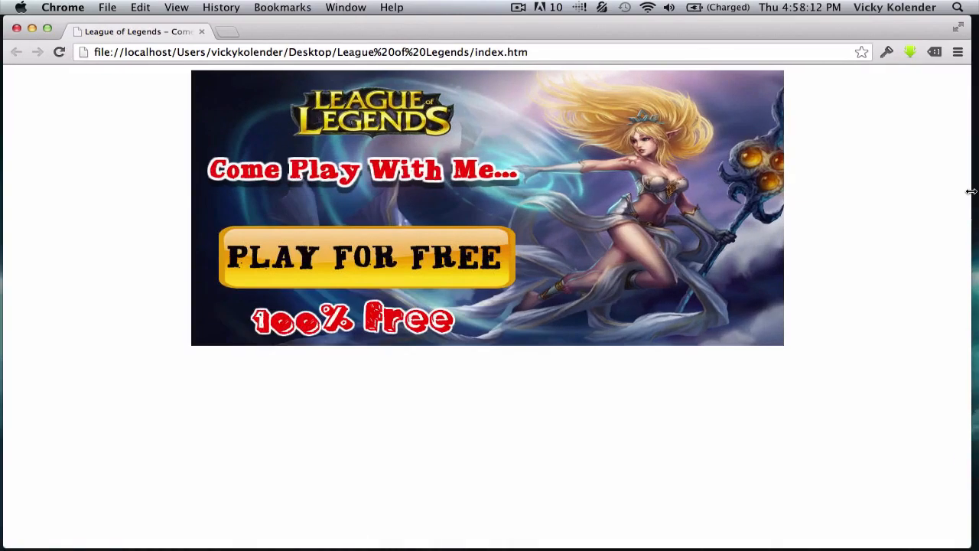
Step: Shrink the browser window around the popup image to check the page's fit, and close the window
left_click_drag(970, 191, 609, 225)
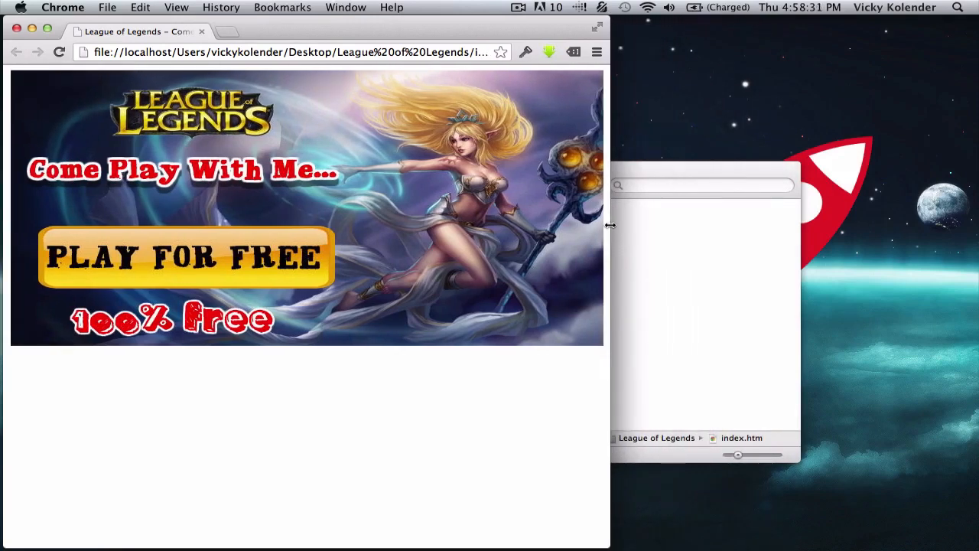
mouse_move(610, 225)
left_mouse_down()
mouse_move(582, 226)
mouse_move(604, 229)
left_mouse_up()
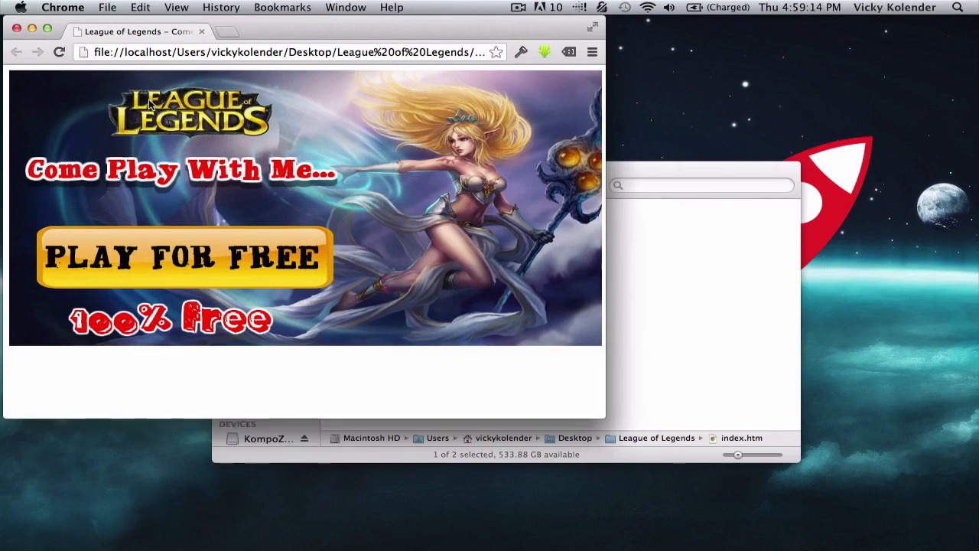
left_click(17, 29)
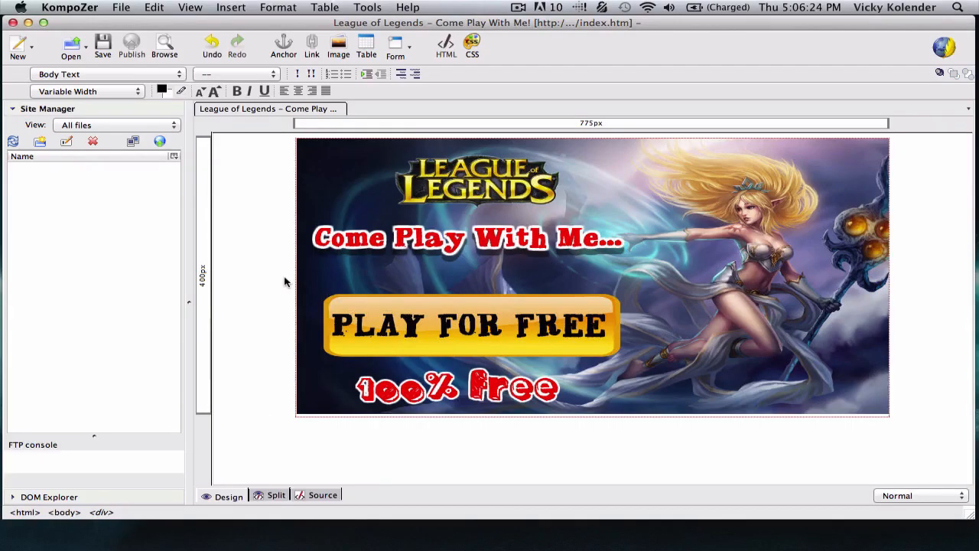
left_click(413, 318)
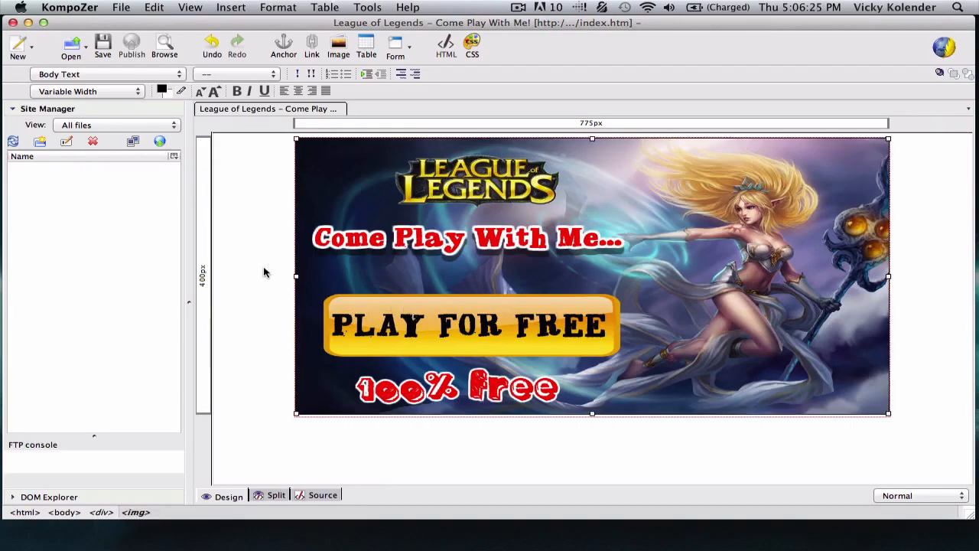
left_click(265, 273)
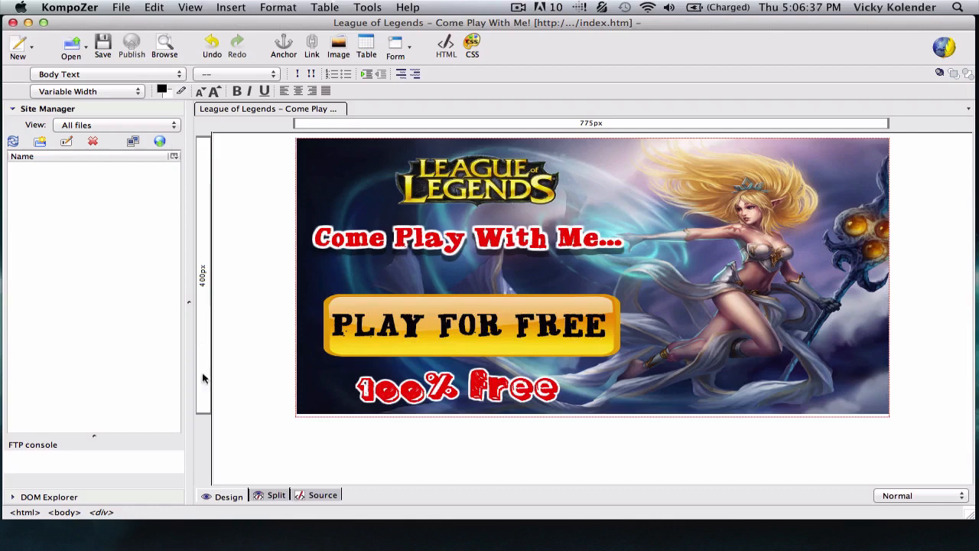
Step: Switch to Chrome, download the FileZilla Client for Mac OS X from filezilla-project.org, and launch FileZilla
mouse_move(233, 544)
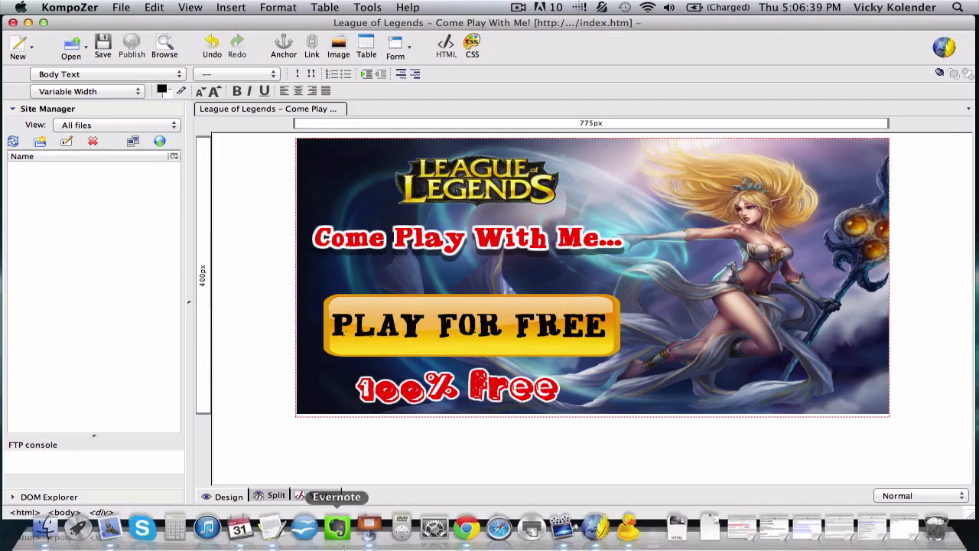
left_click(463, 527)
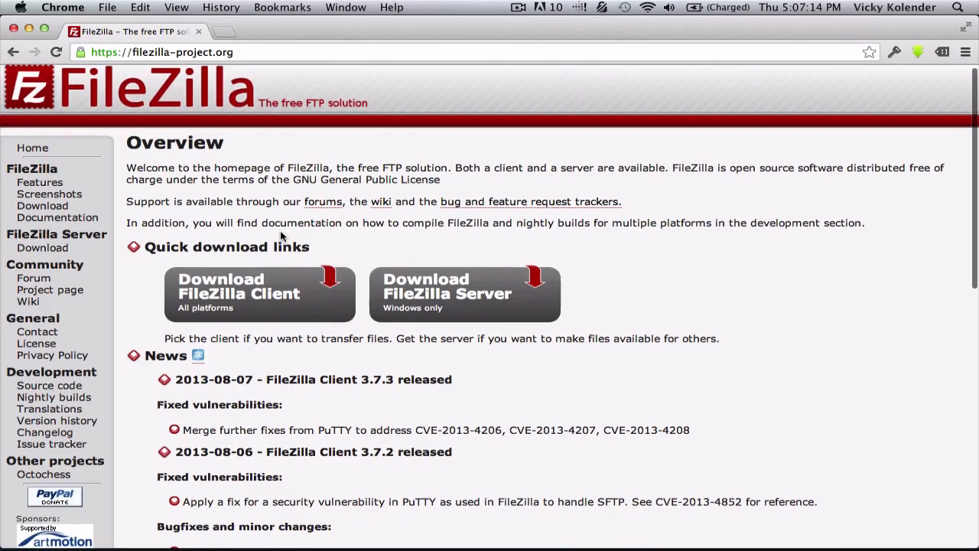
scroll(281, 235, "up", 1)
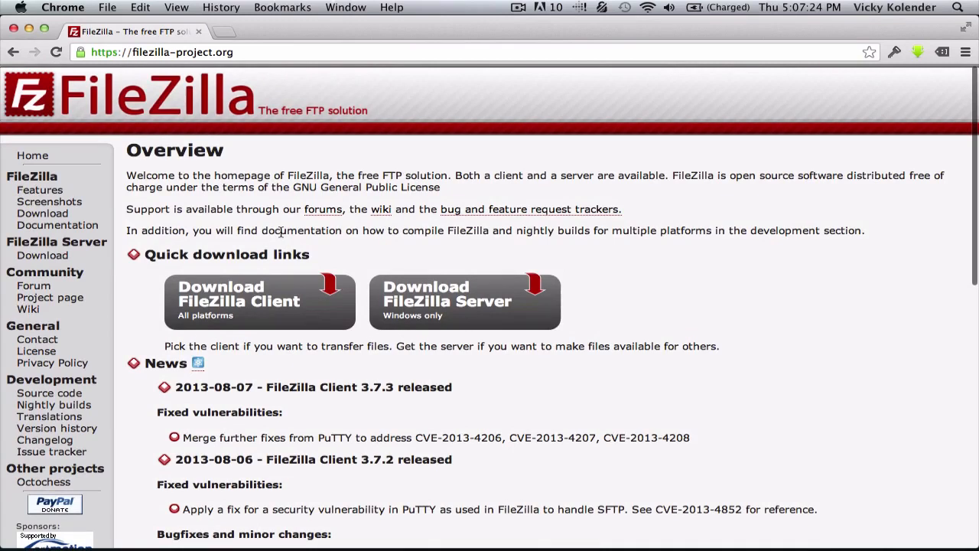
scroll(280, 231, "down", 1)
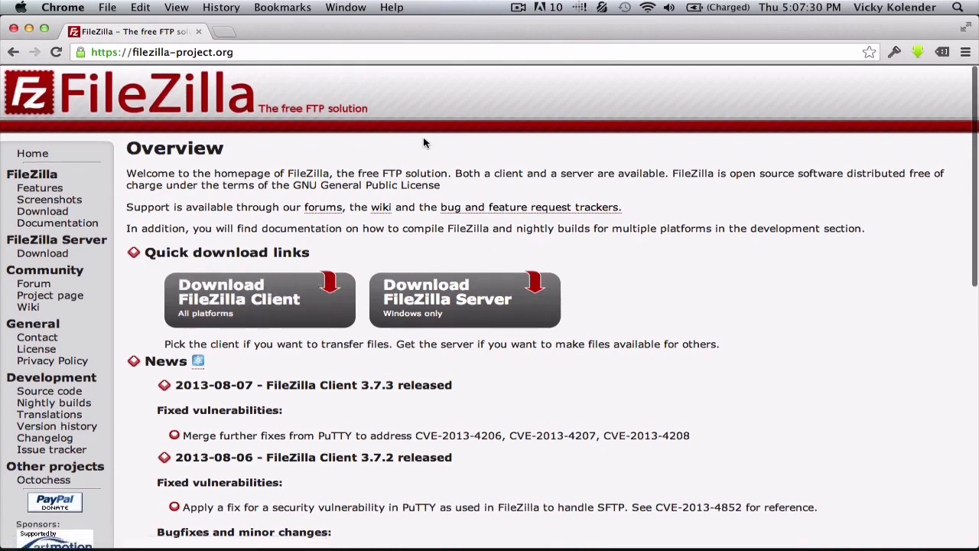
left_click(236, 316)
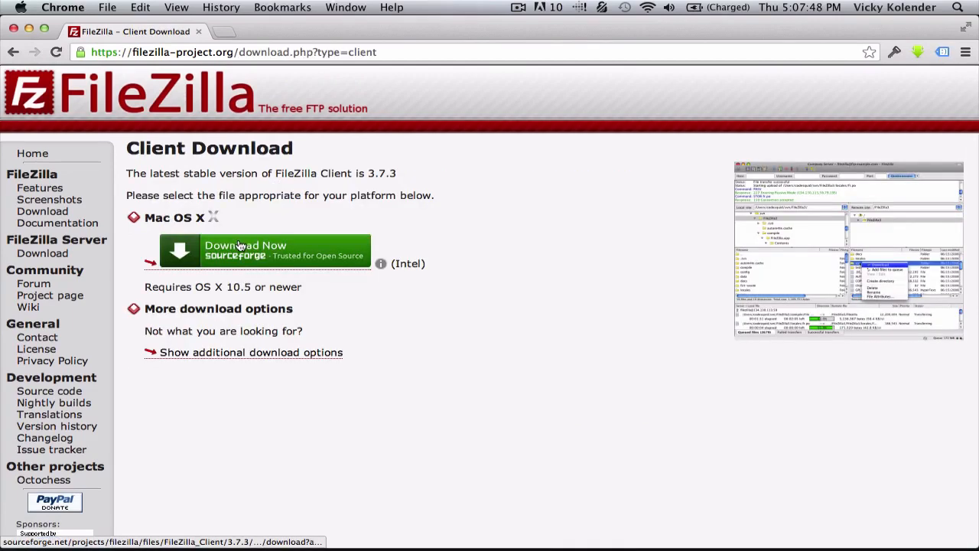
left_click(240, 245)
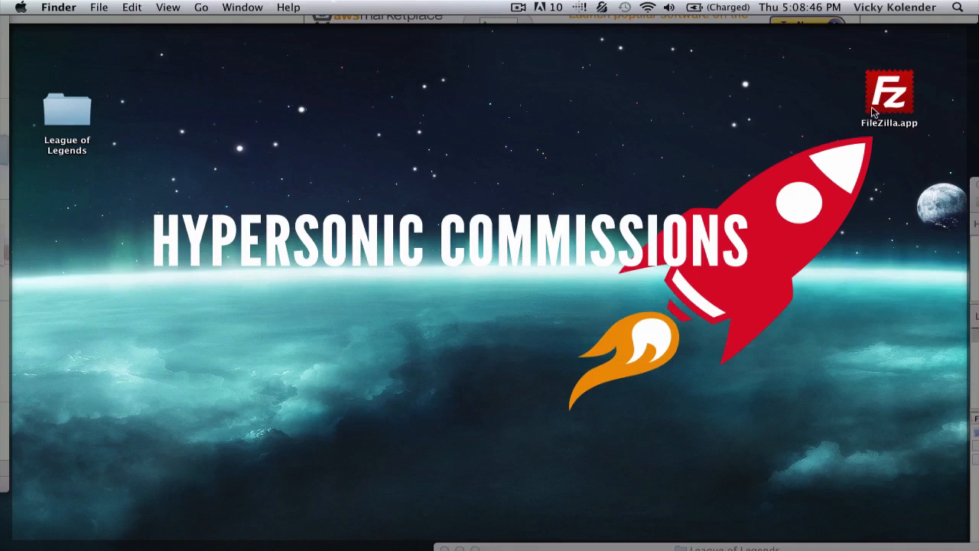
left_click(881, 105)
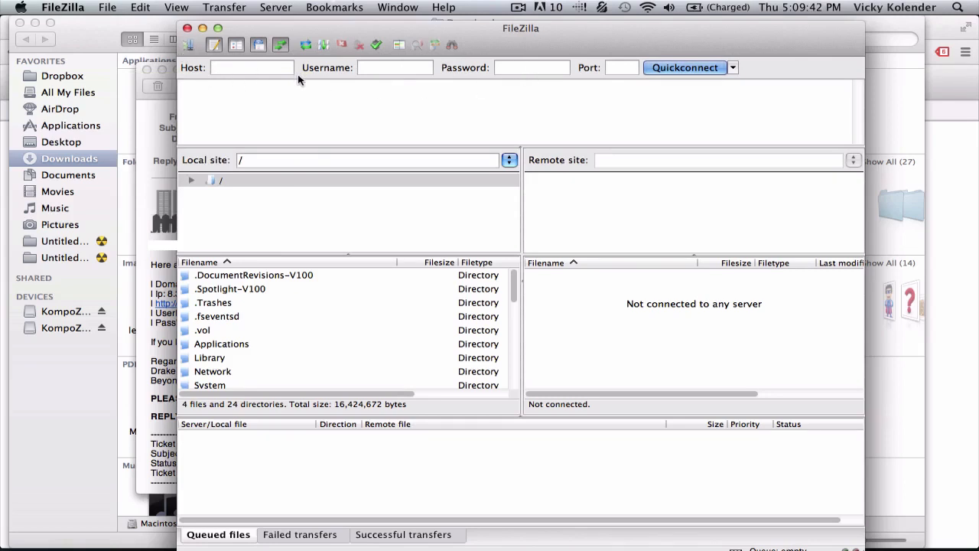
Step: Copy the domain stonebridgemarketinggroup.com from the Beyond Hosting email in Mail into FileZilla's Host field
key("super+Tab")
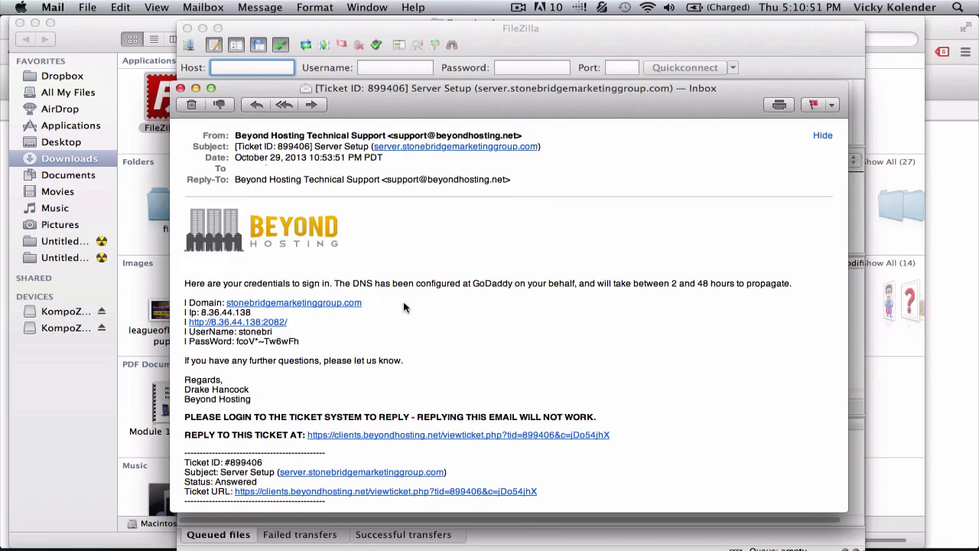
left_click_drag(403, 307, 310, 288)
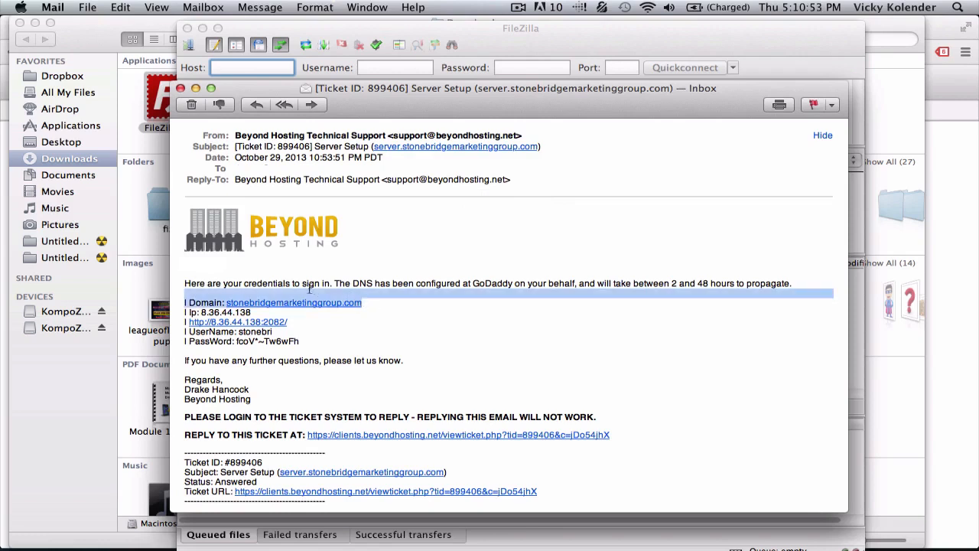
left_click_drag(237, 297, 234, 298)
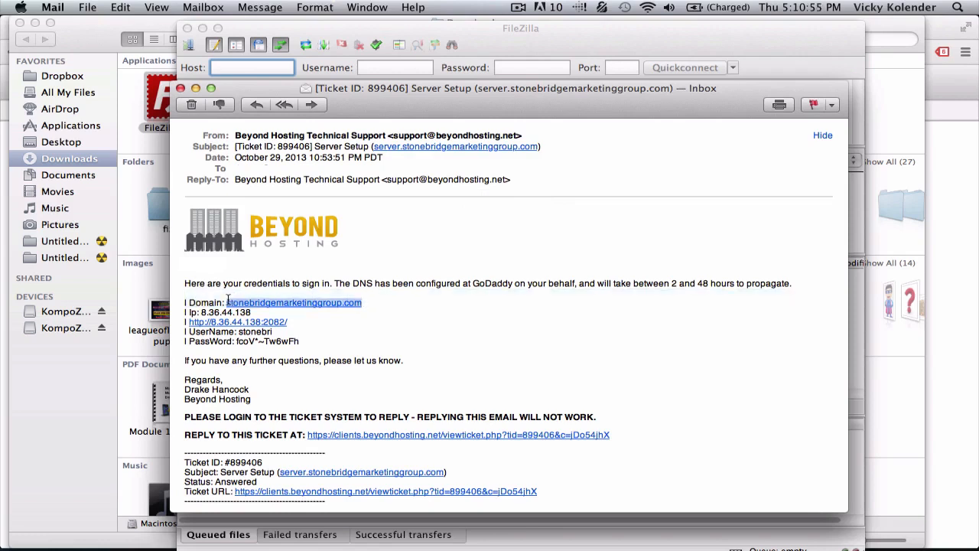
key("super+c")
left_click(236, 68)
key("super+v")
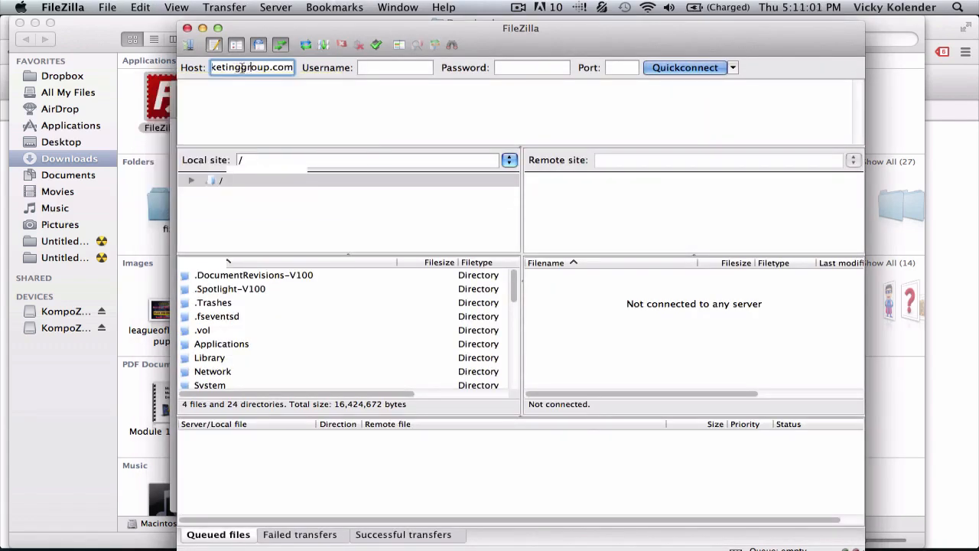
Step: Copy the account username from the hosting email in Mail into FileZilla's Username field
key("super+Tab")
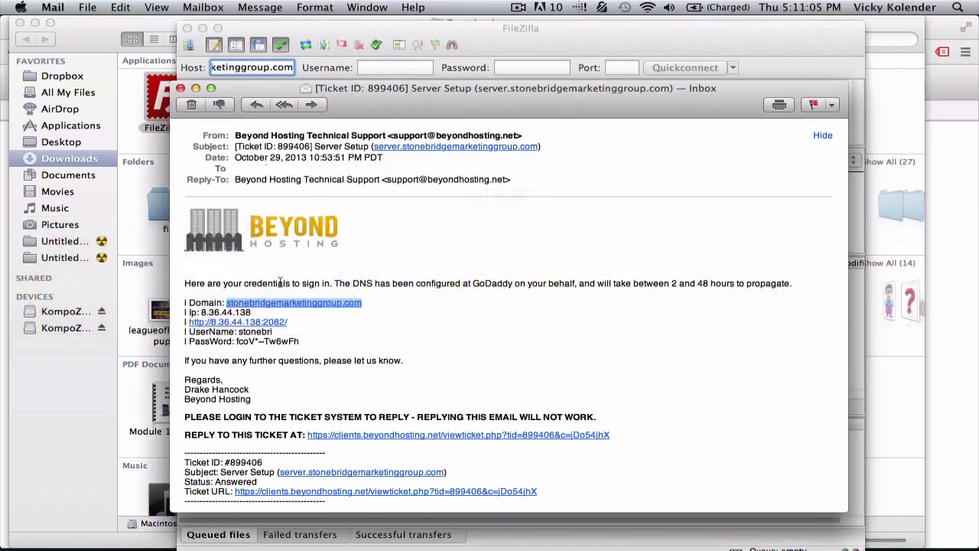
left_click(234, 332)
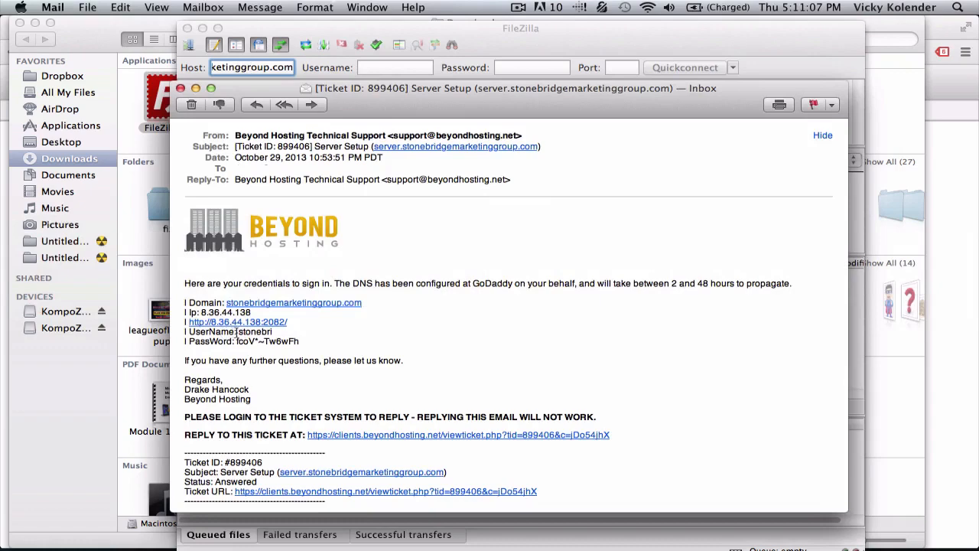
left_click_drag(239, 331, 272, 332)
key("super+c")
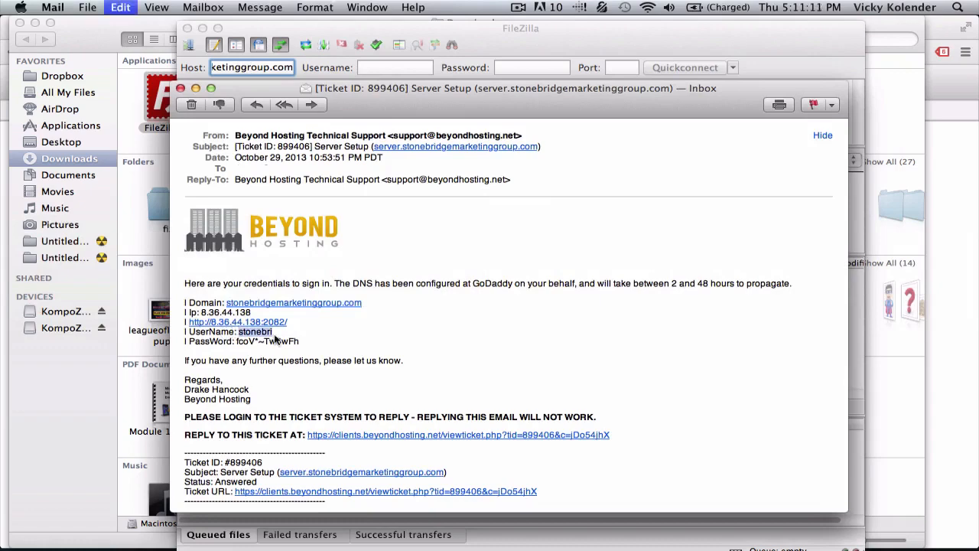
left_click(378, 68)
left_click(378, 67)
key("super+v")
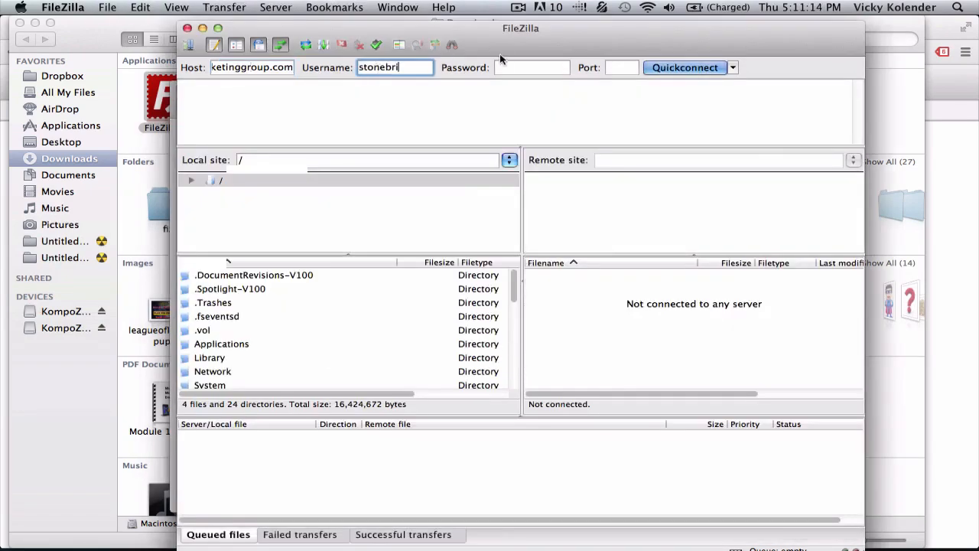
Step: Copy the account password from the hosting email in Mail into FileZilla's Password field
key("super+Tab")
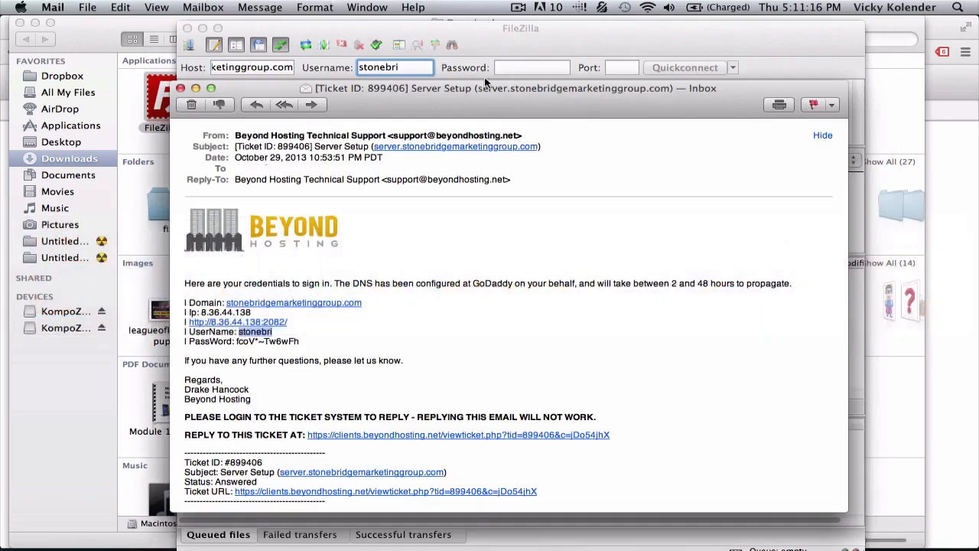
left_click(234, 341)
left_click_drag(235, 341, 273, 342)
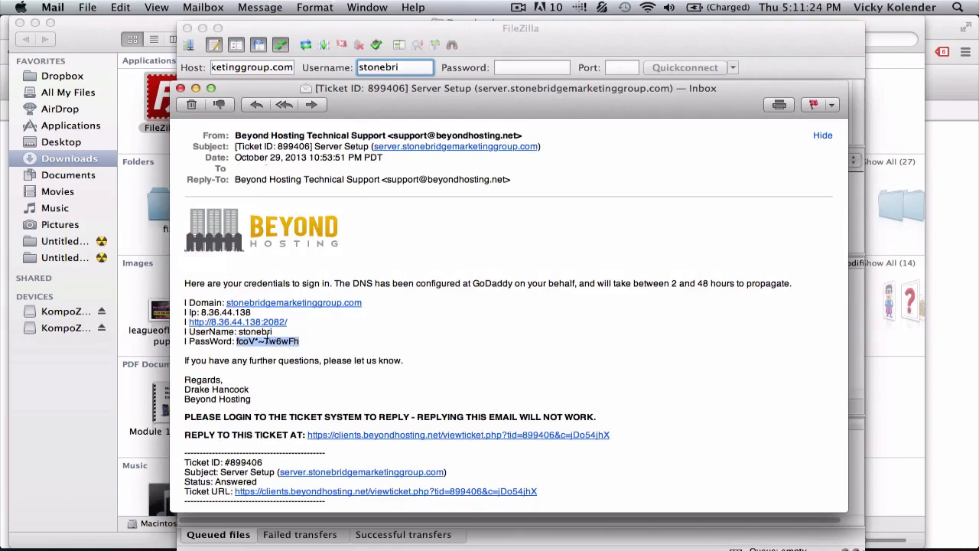
right_click(282, 343)
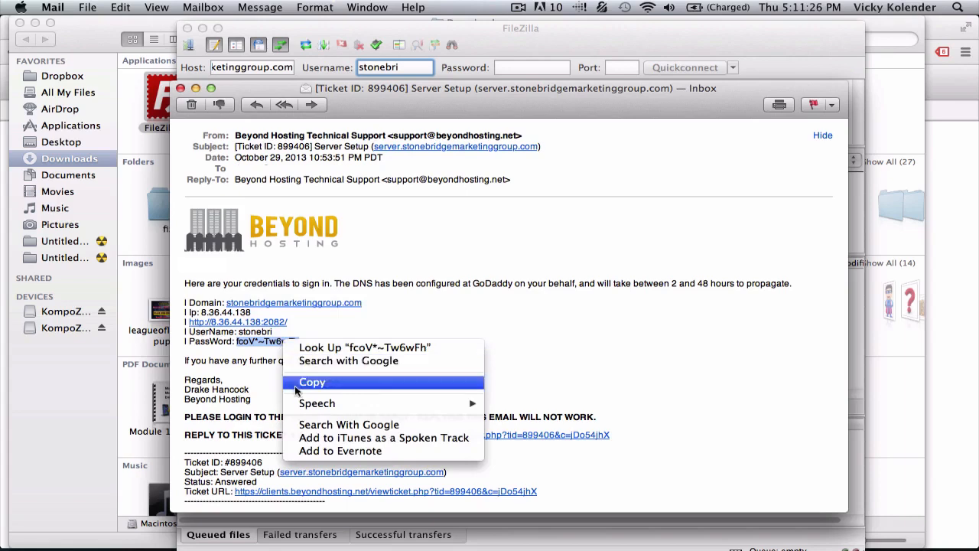
left_click(303, 385)
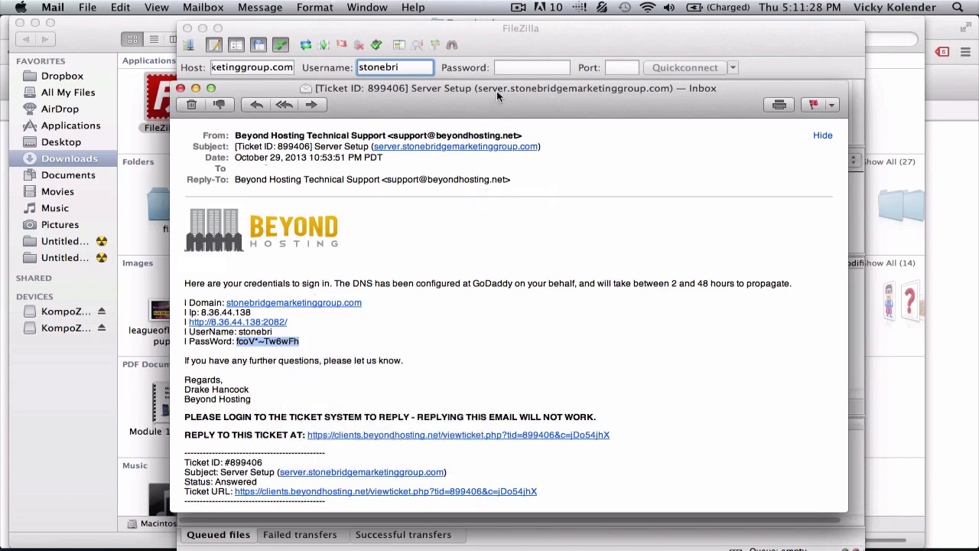
left_click(509, 70)
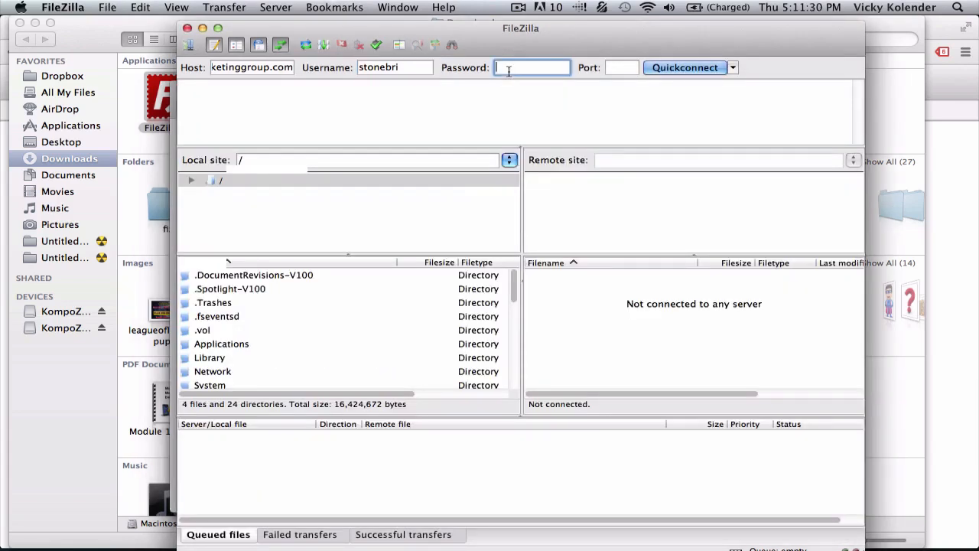
key("super+v")
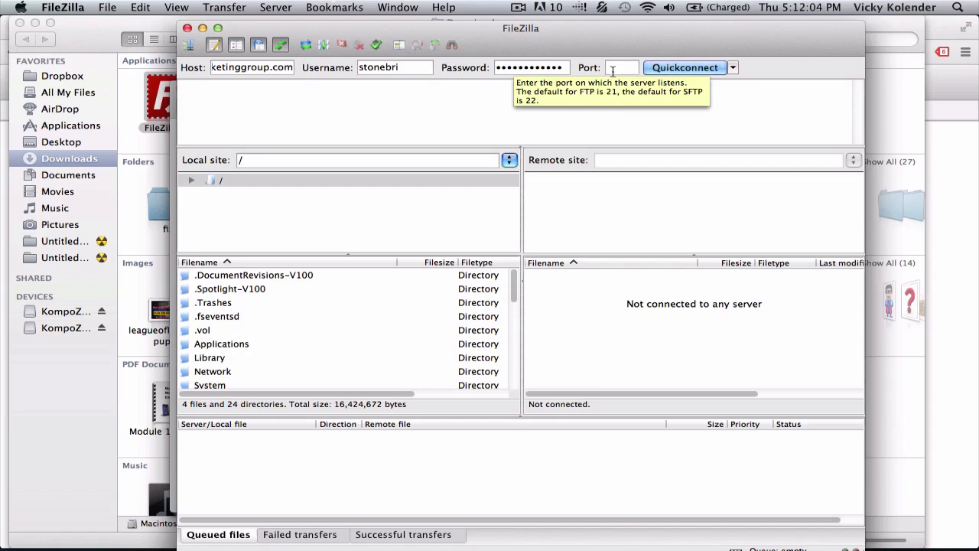
Step: Set the connection port to 21 and connect to the hosting server
left_click(618, 70)
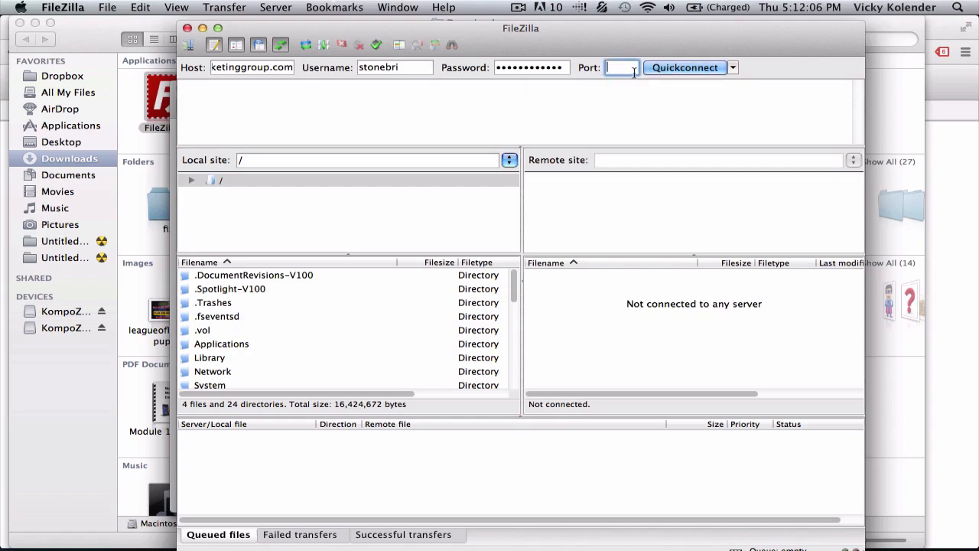
type("21")
left_click(677, 70)
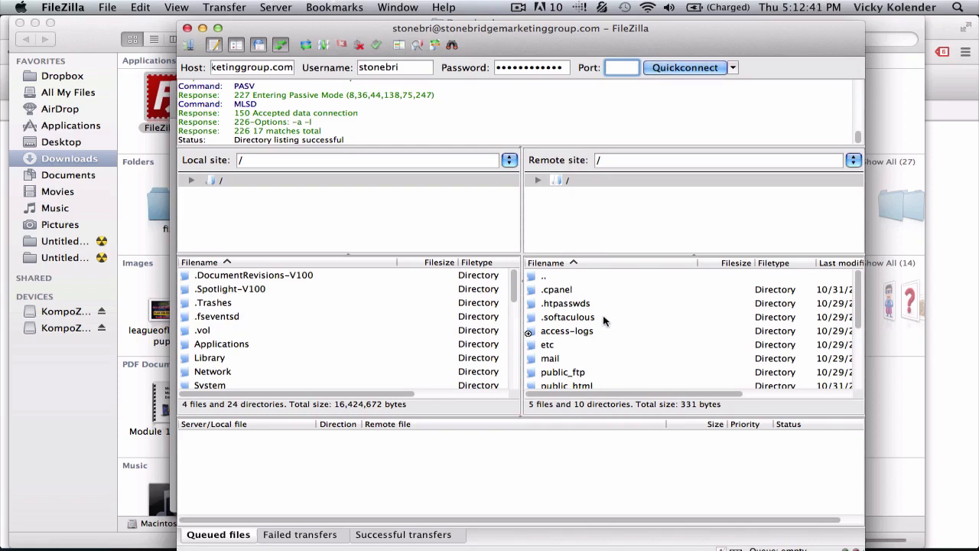
Step: Find the public_html directory in the remote site listing and open it
scroll(604, 319, "down", 2)
scroll(604, 320, "up", 2)
scroll(590, 318, "down", 4)
scroll(590, 320, "up", 1)
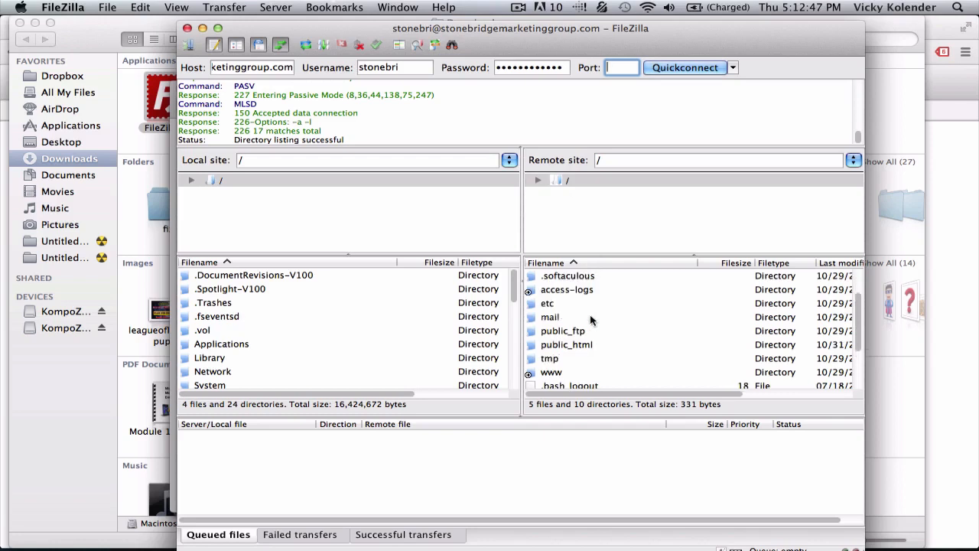
left_click(545, 345)
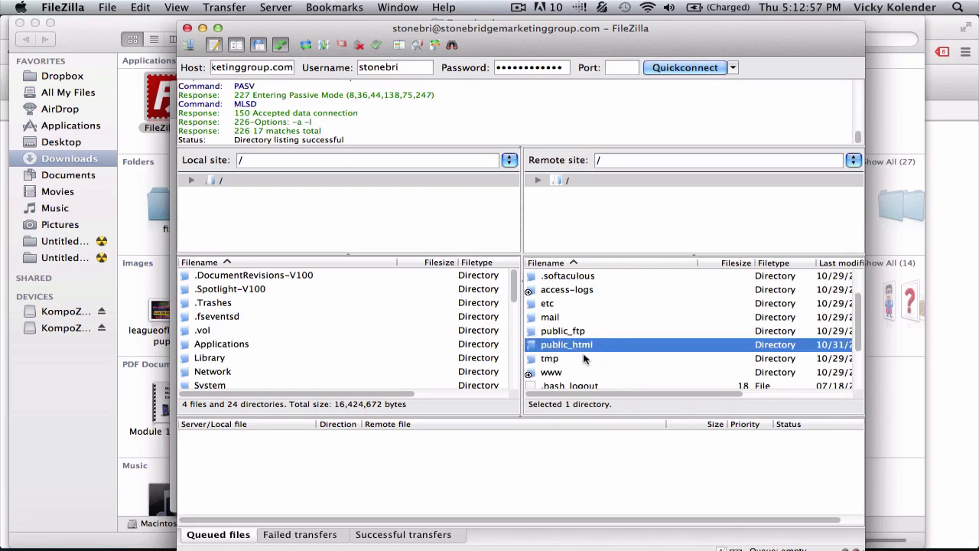
left_click(555, 375)
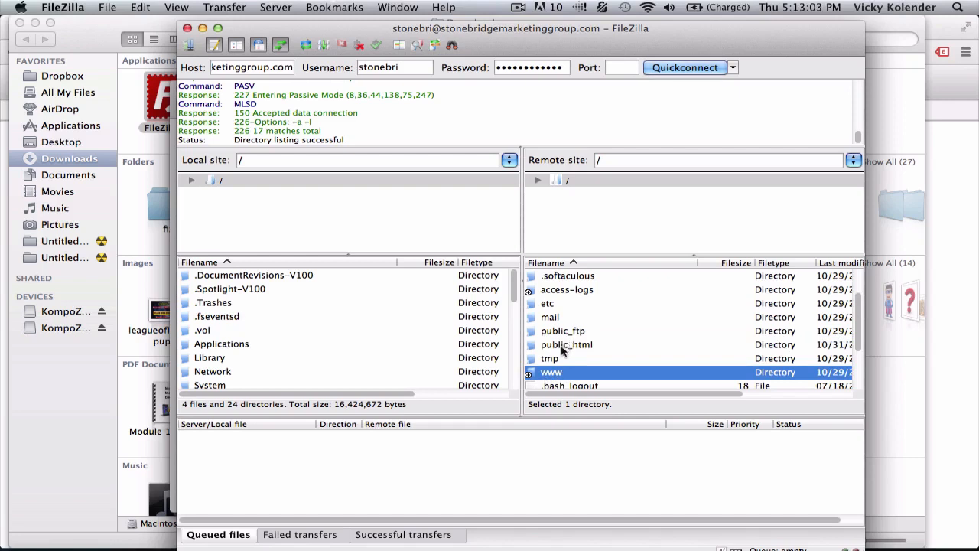
left_click(556, 346)
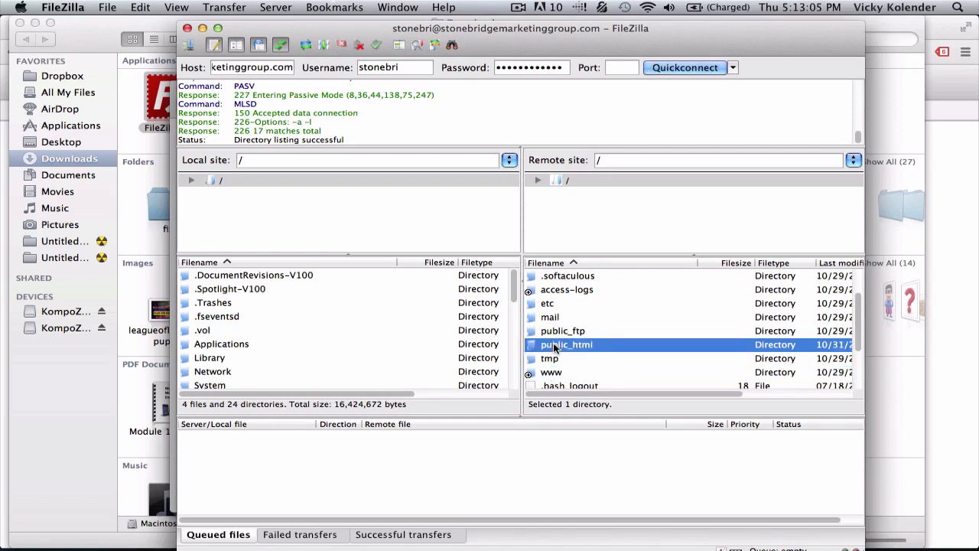
double_click(595, 346)
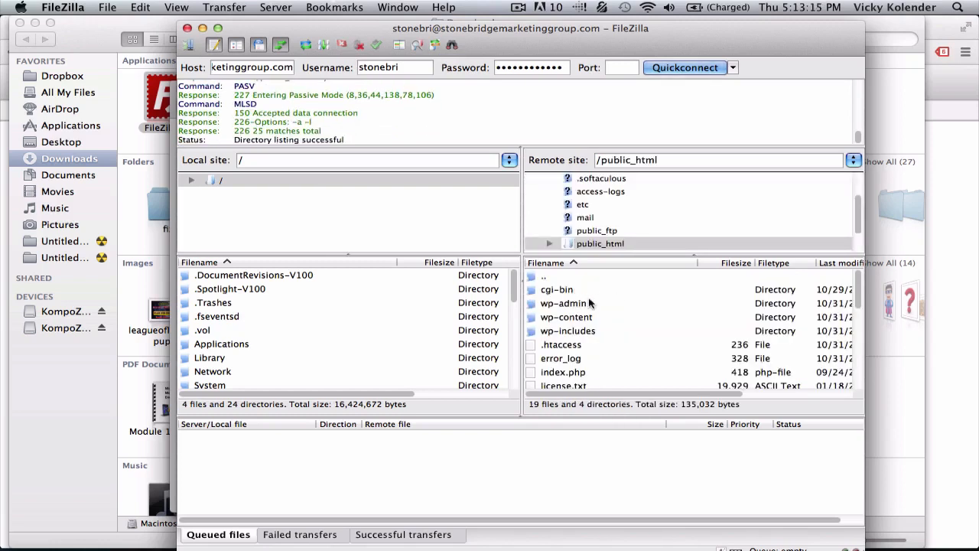
Step: Look through the remote public_html folder and create a new directory named lol in it
scroll(620, 335, "down", 10)
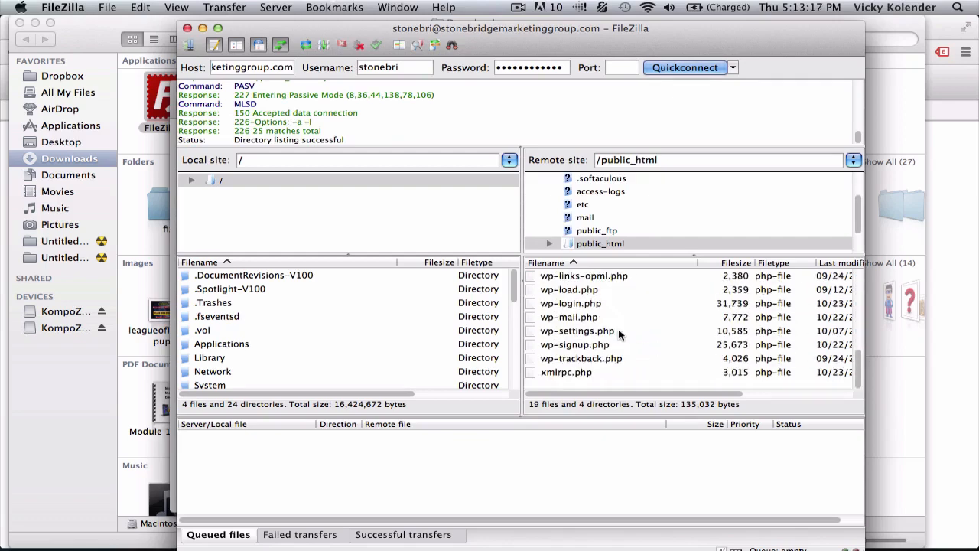
scroll(654, 308, "up", 10)
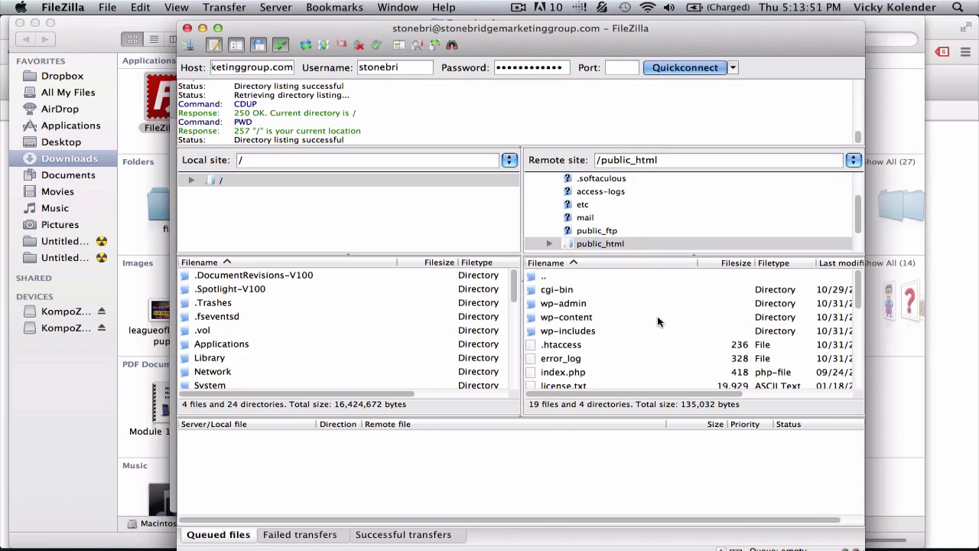
right_click(669, 315)
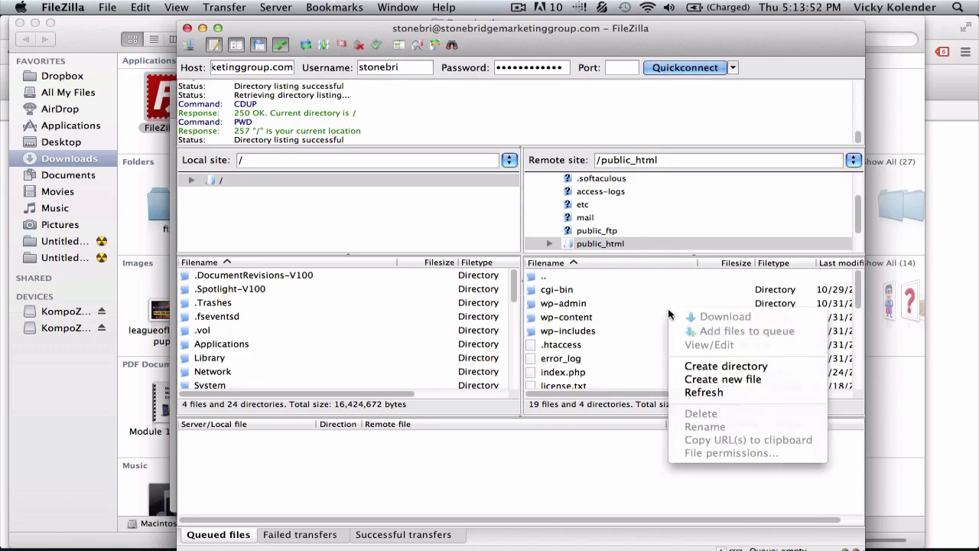
left_click(707, 368)
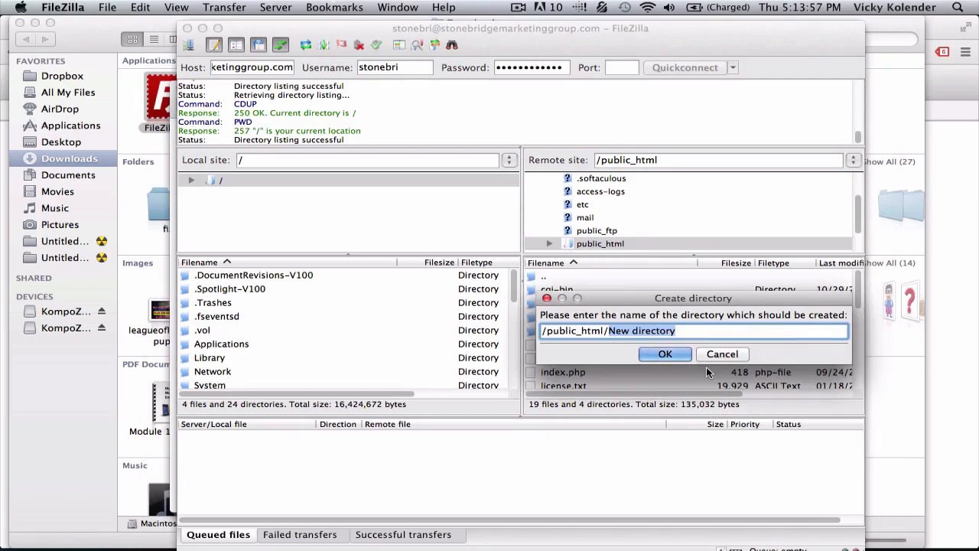
type("lol")
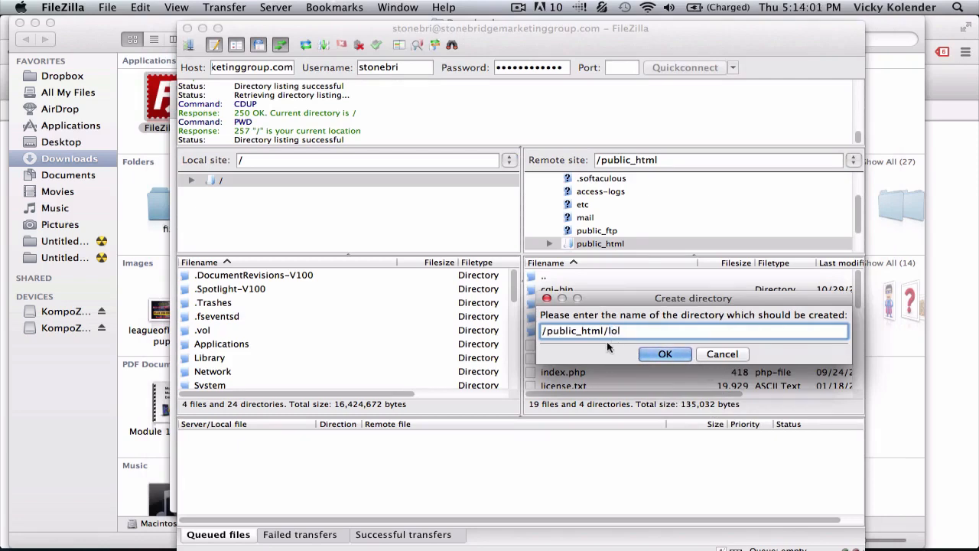
left_click(664, 355)
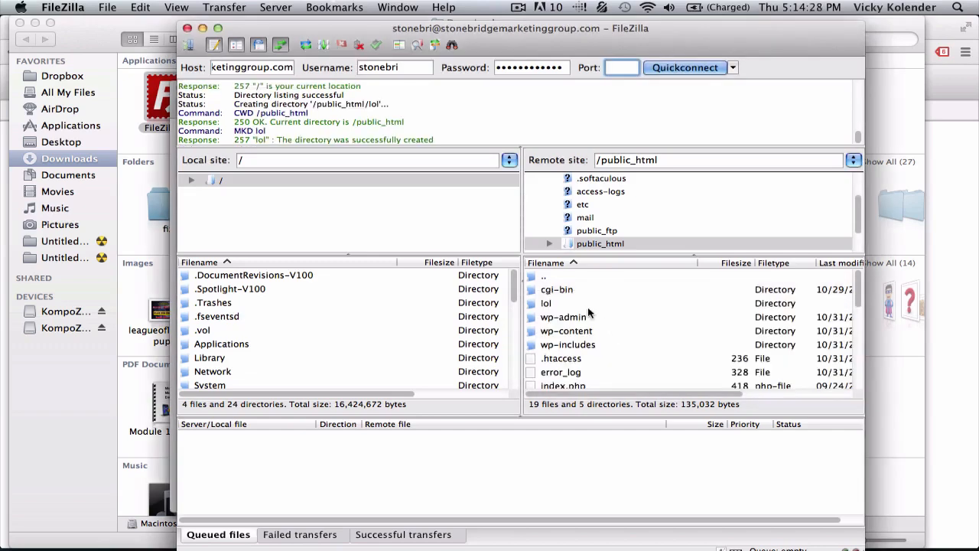
Step: Open the remote lol directory, upload index.htm and leagueoflegendspopup.jpg from the desktop's League of Legends folder, and close that Finder window
double_click(546, 304)
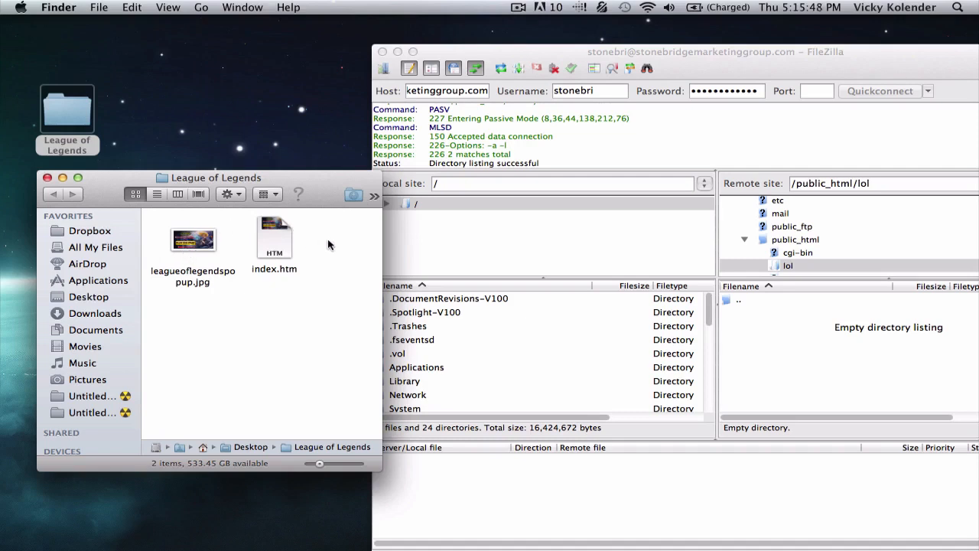
left_click_drag(329, 244, 795, 348)
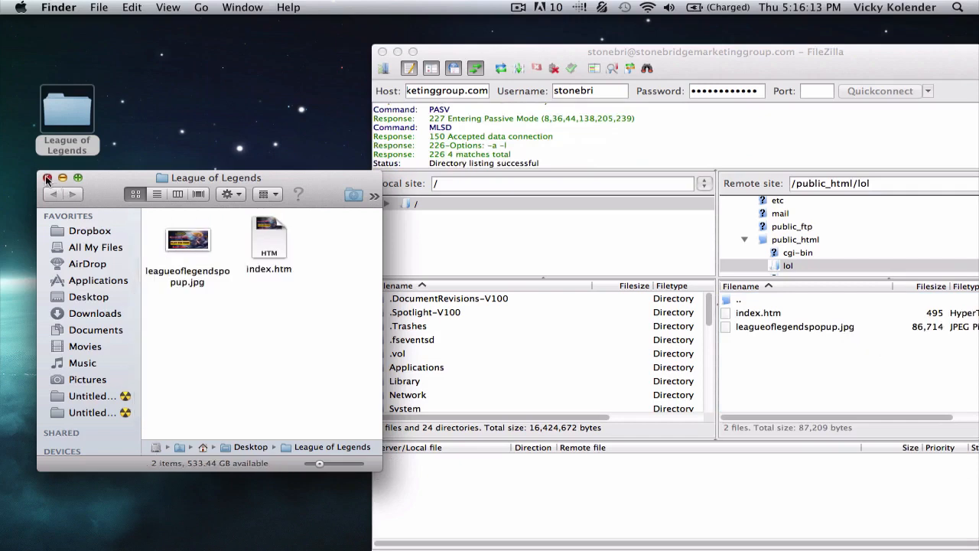
left_click(46, 178)
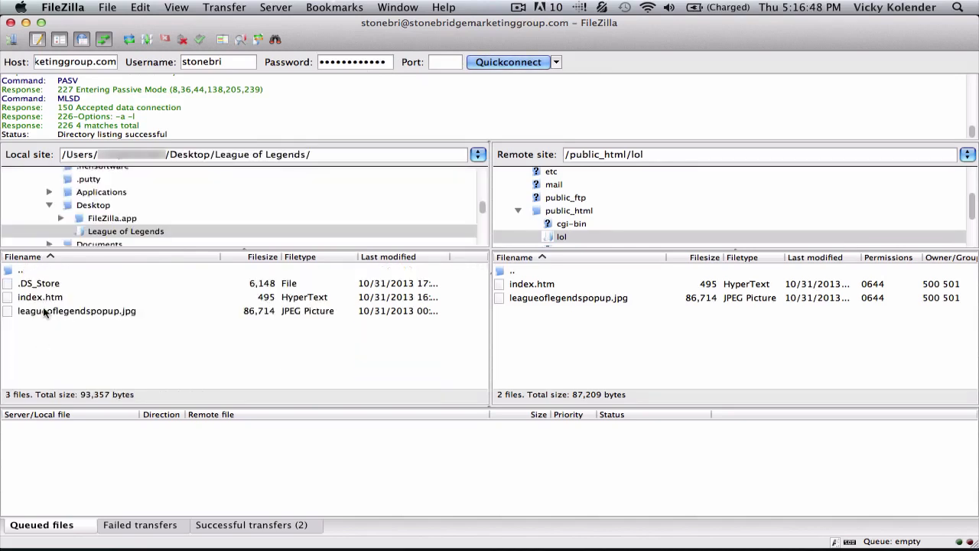
Step: Check the Upload option for index.htm and leagueoflegendspopup.jpg in the local League of Legends folder, and dismiss it without uploading
left_click(67, 298)
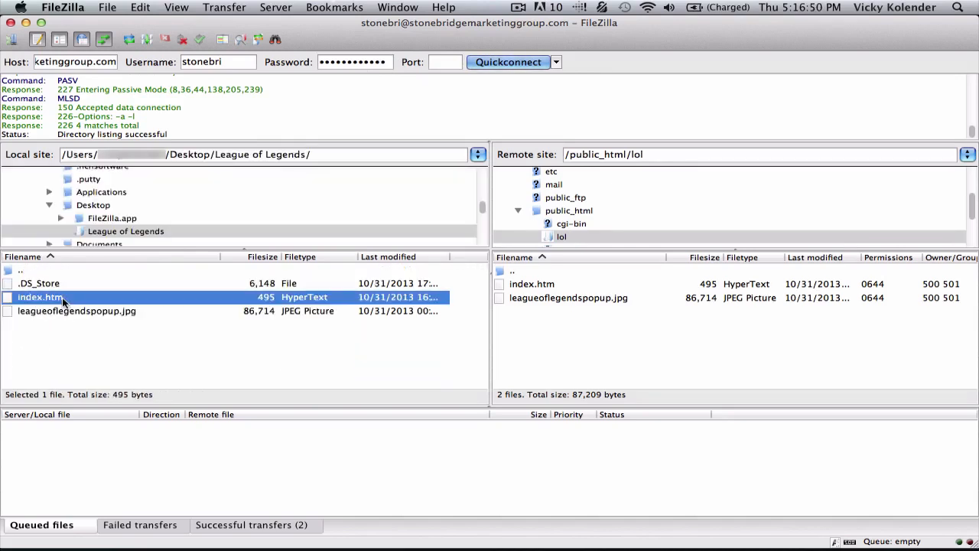
left_click(59, 311, "shift")
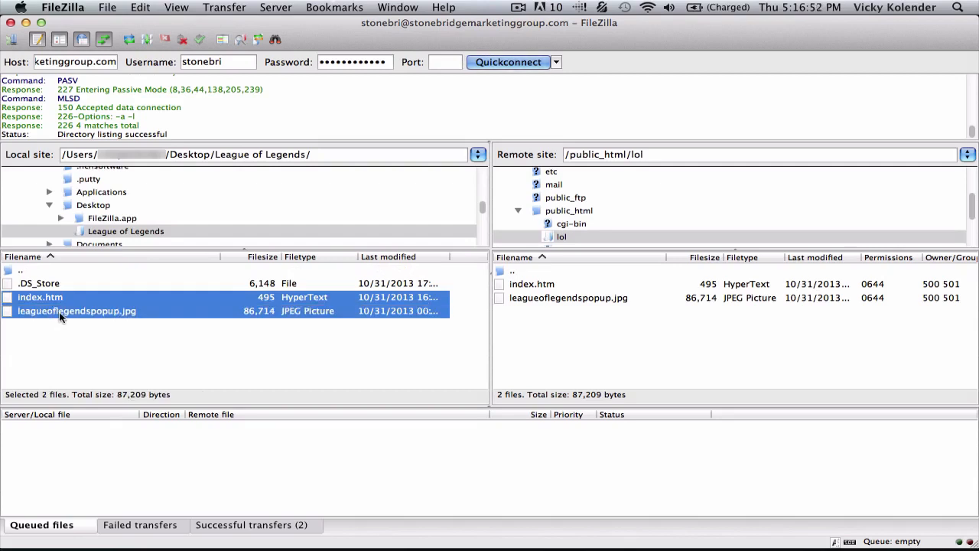
right_click(59, 312)
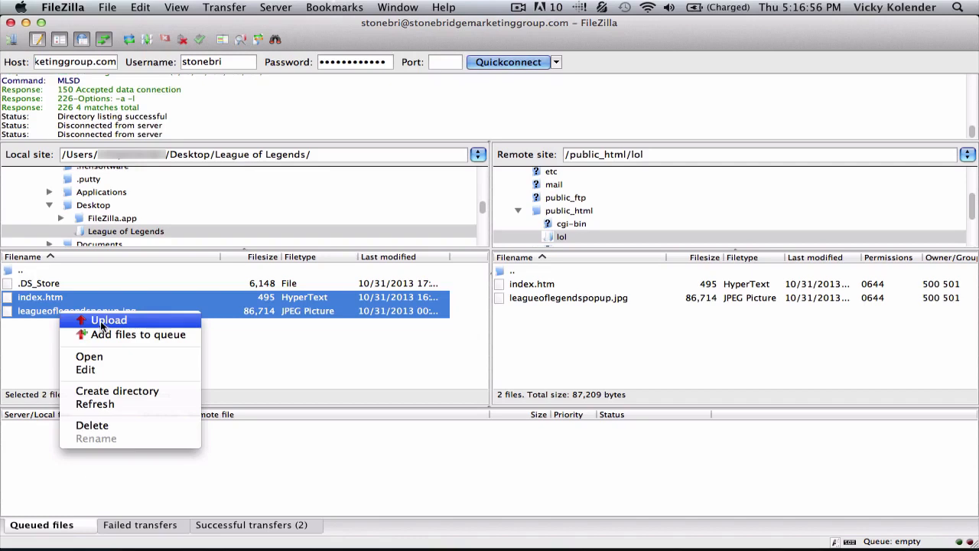
left_click(45, 341)
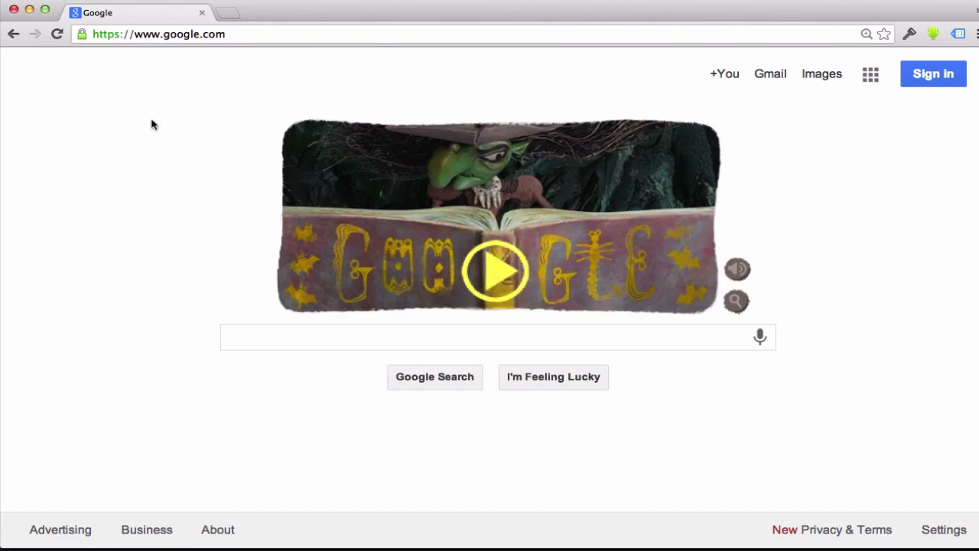
Step: Switch to Chrome and enter the address stonebridgemarketinggroup.com/lol without the suggested /index.htm ending
left_click(175, 39)
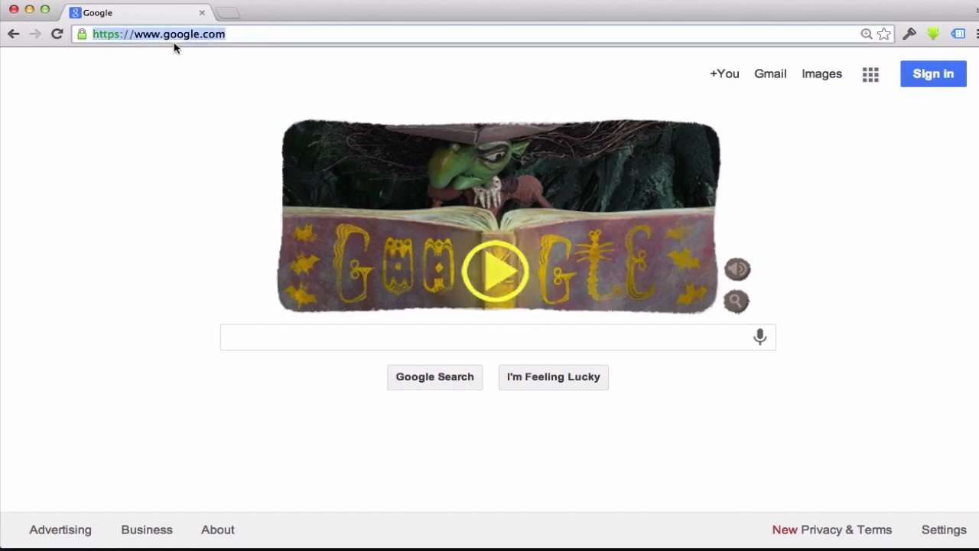
type("http://www.stonebridgemarketinggroup.com/lol/")
key("super+a")
key("BackSpace")
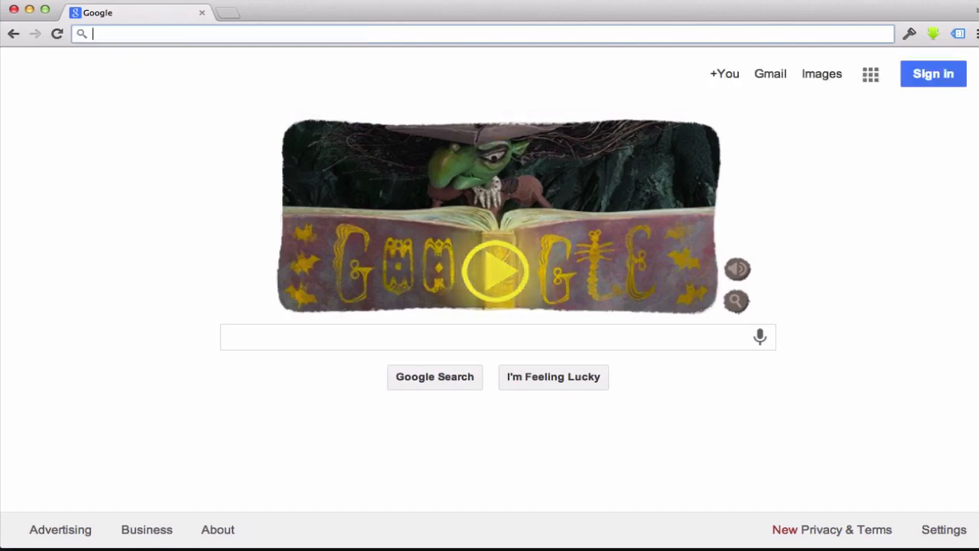
type("stonebri")
key("Right")
type("/")
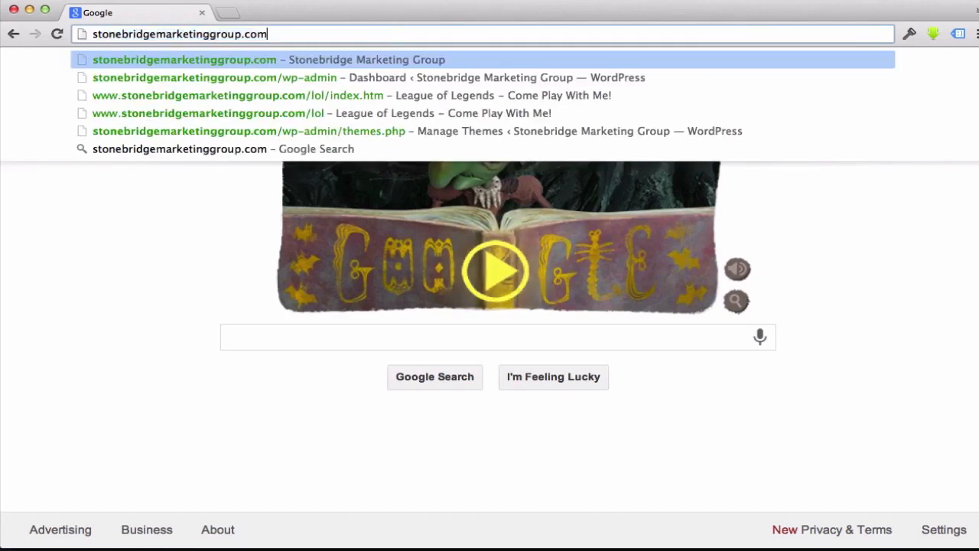
type("lol")
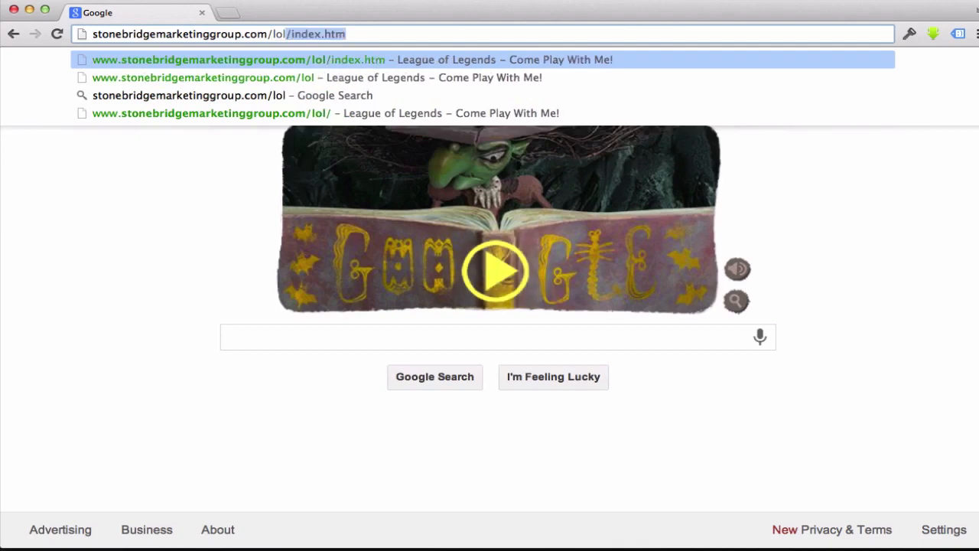
key("Delete")
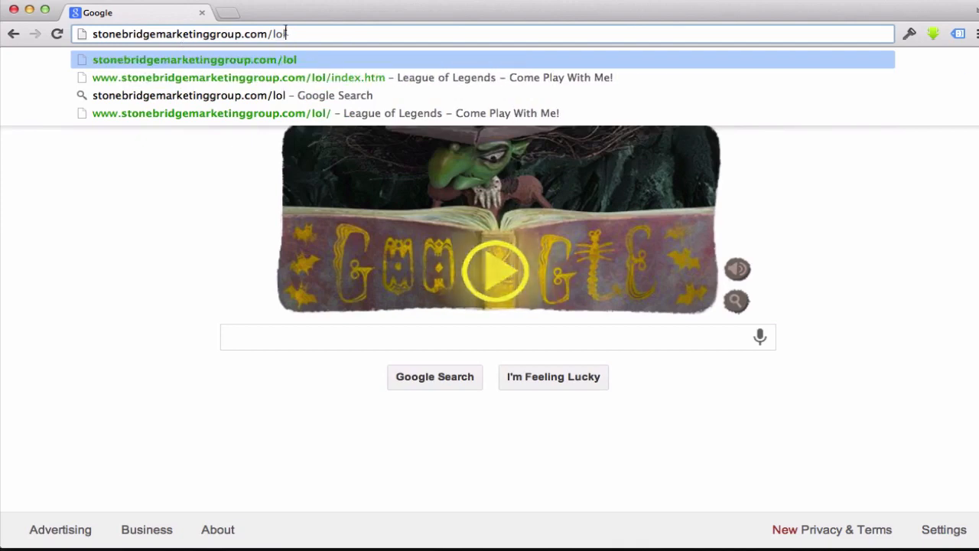
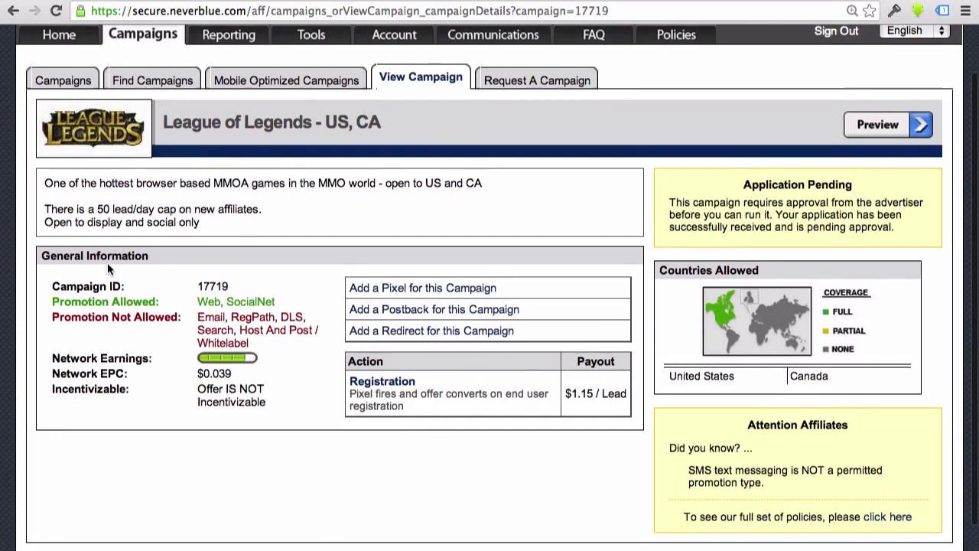
Step: Open the search creatives of Neverblue's KollagenIntensiv (DE) - CPS campaign and copy its tracking URL
scroll(304, 195, "down", 1)
scroll(304, 188, "up", 1)
scroll(111, 252, "up", 1)
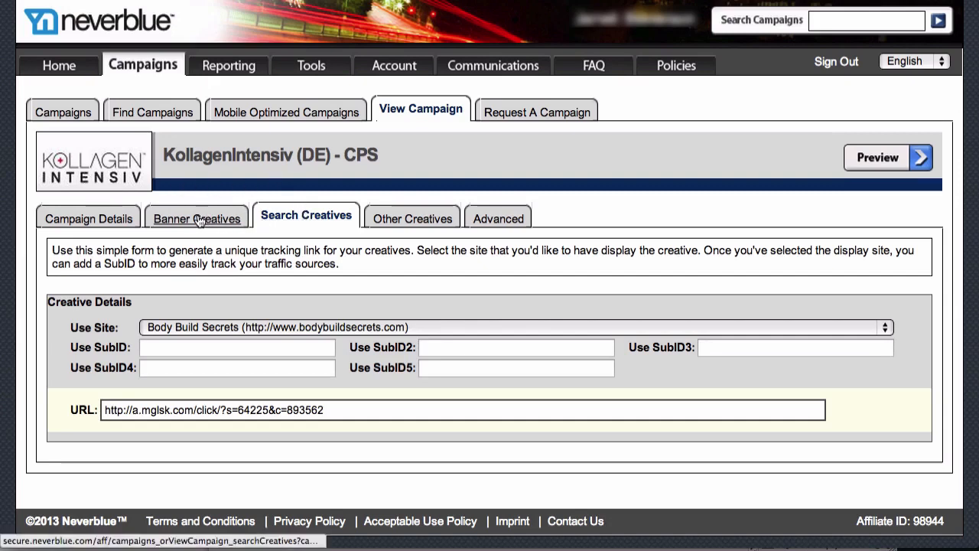
left_click(294, 221)
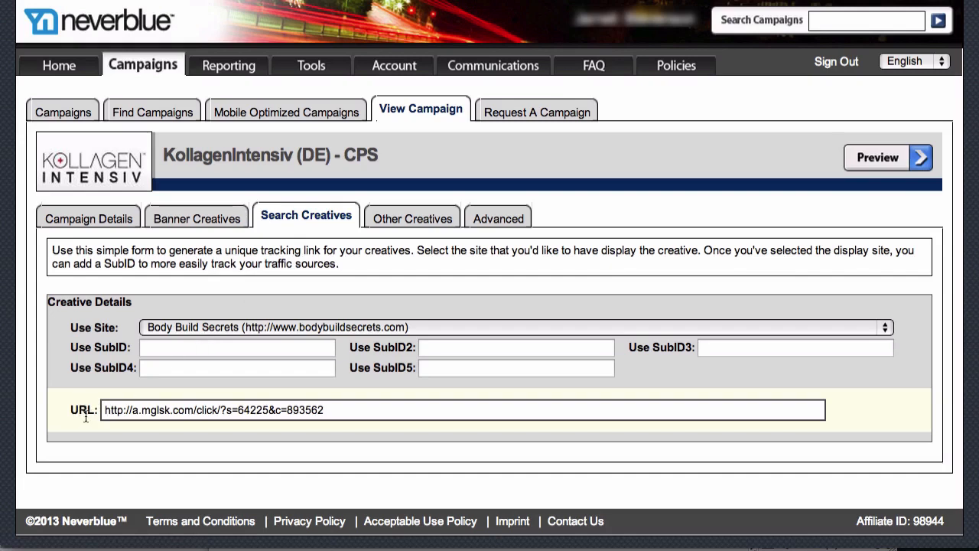
left_click(258, 411)
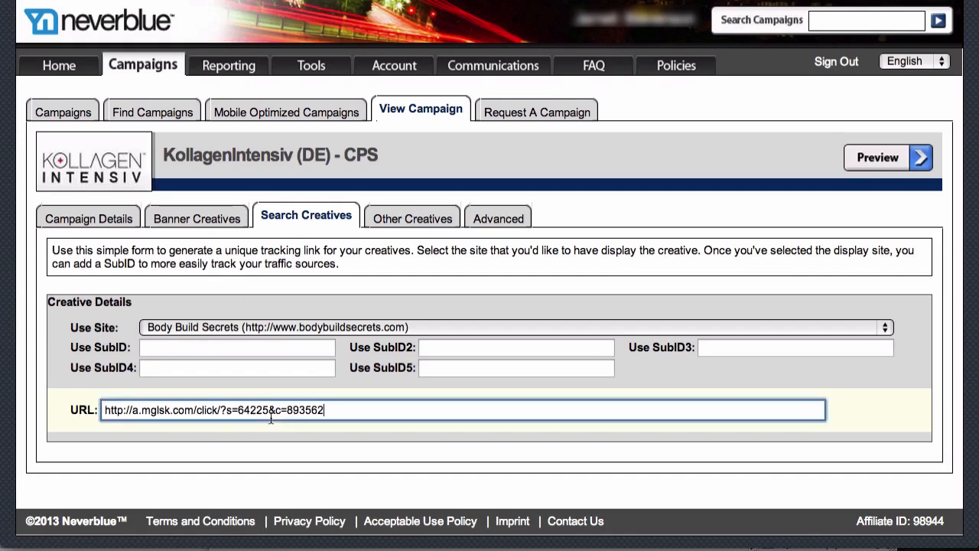
triple_click(325, 410)
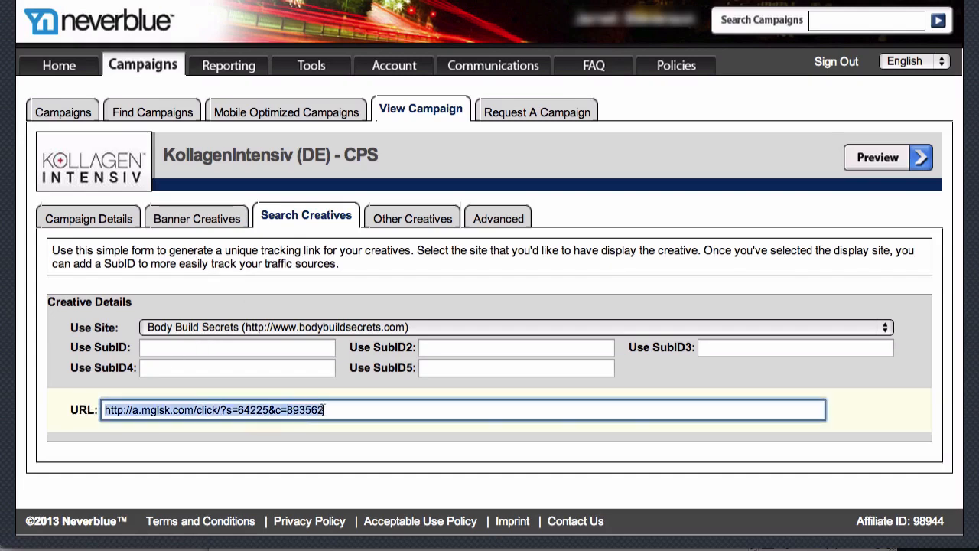
right_click(325, 410)
left_click(474, 290)
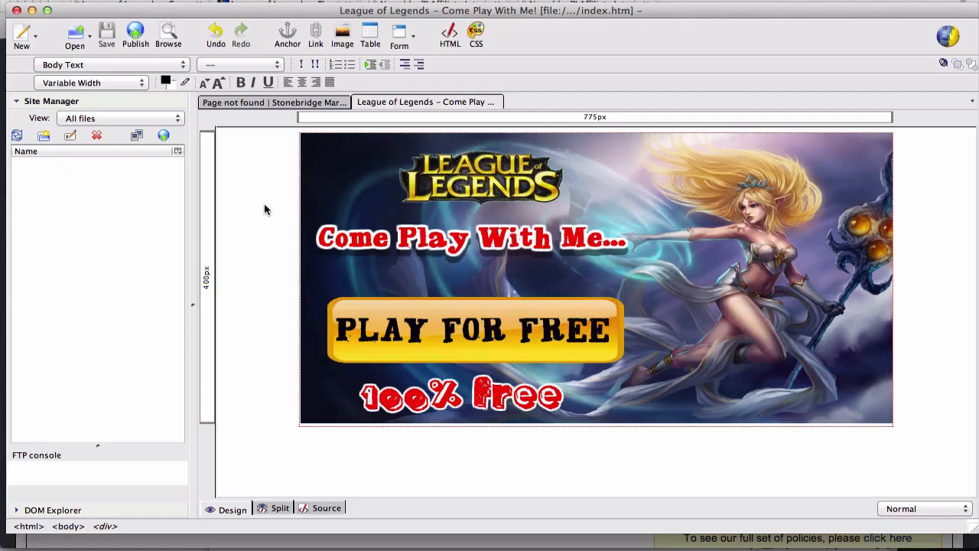
Step: Switch to the KompoZer page editor, link the League of Legends popup image to the copied tracking URL, and save index.htm
left_click(411, 215)
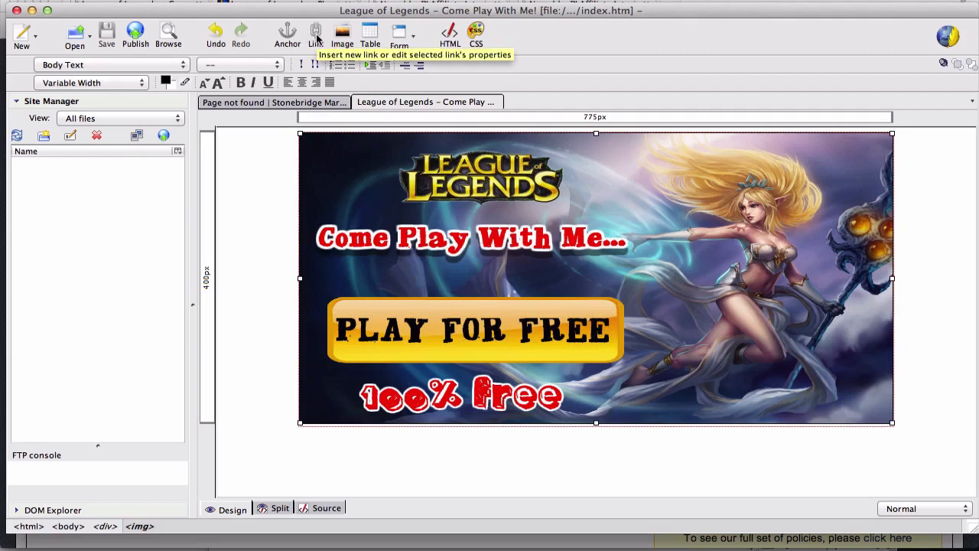
left_click(316, 38)
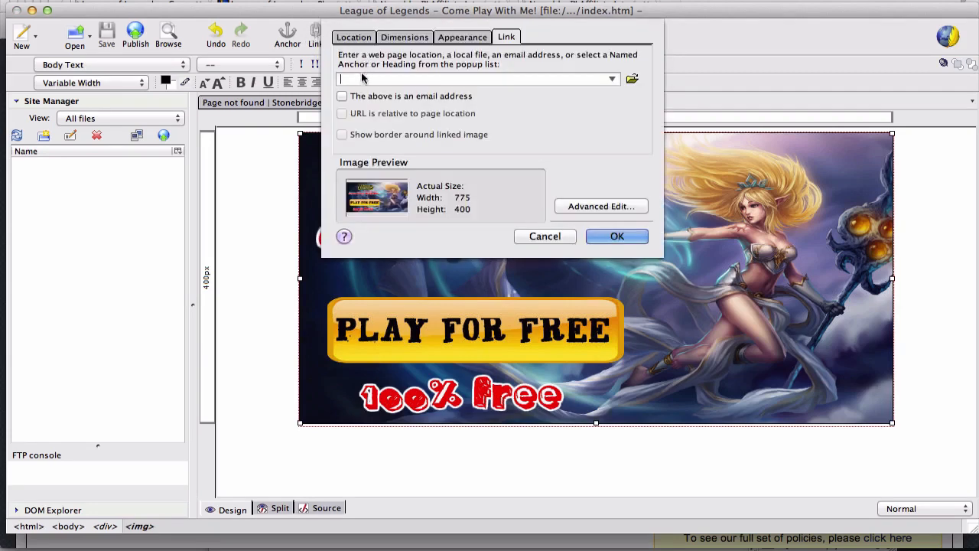
right_click(363, 78)
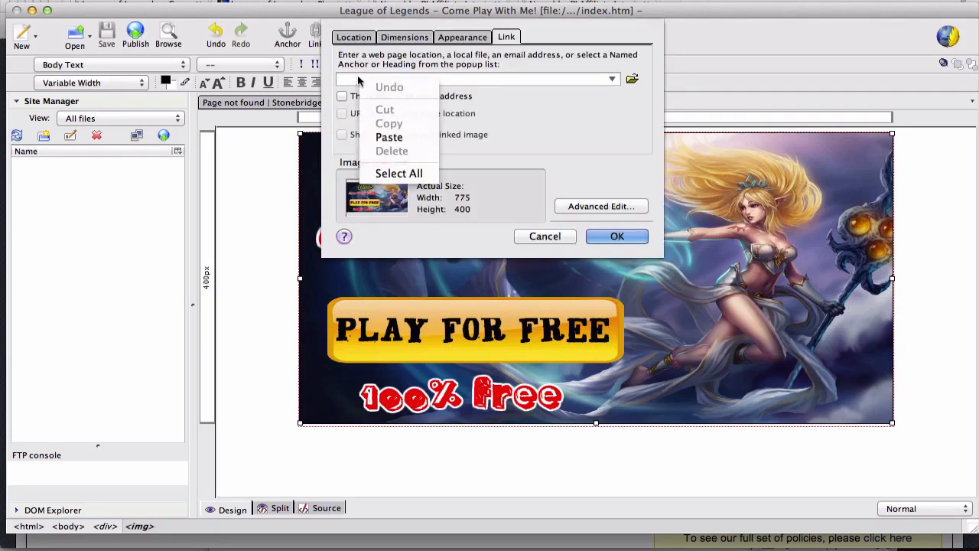
left_click(392, 137)
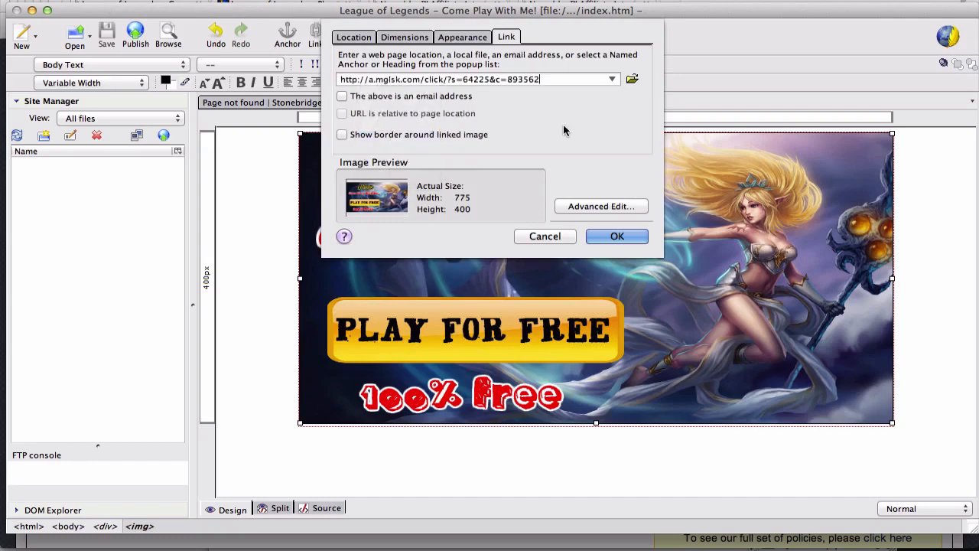
left_click(617, 236)
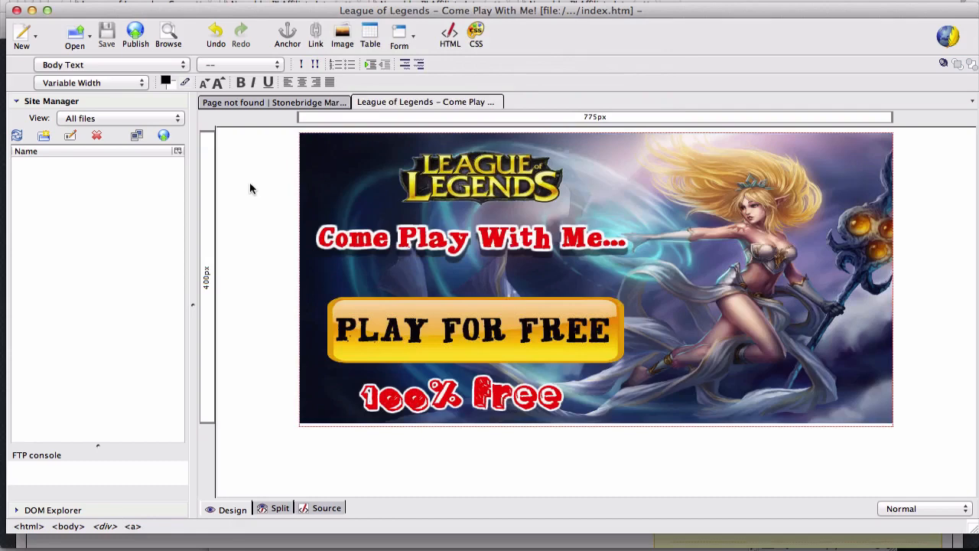
left_click(122, 0)
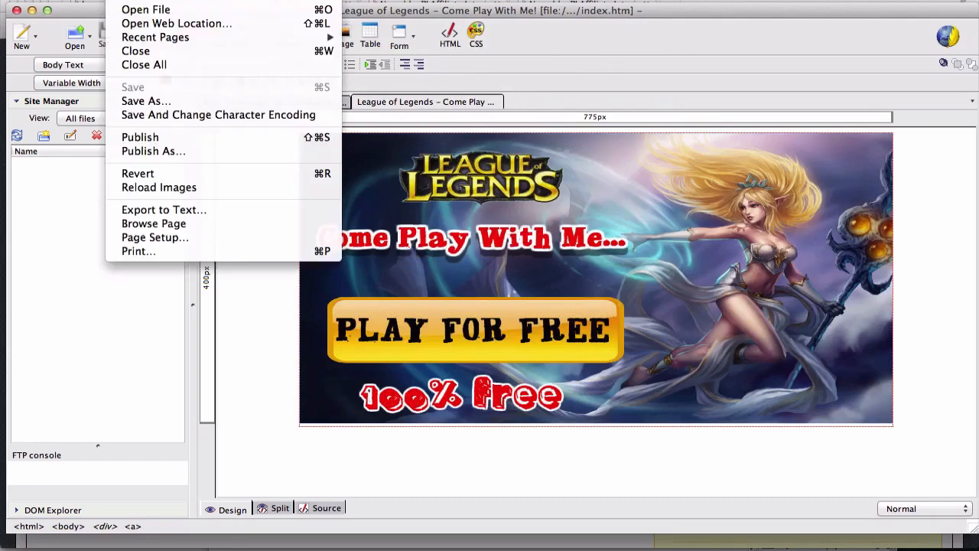
left_click(132, 86)
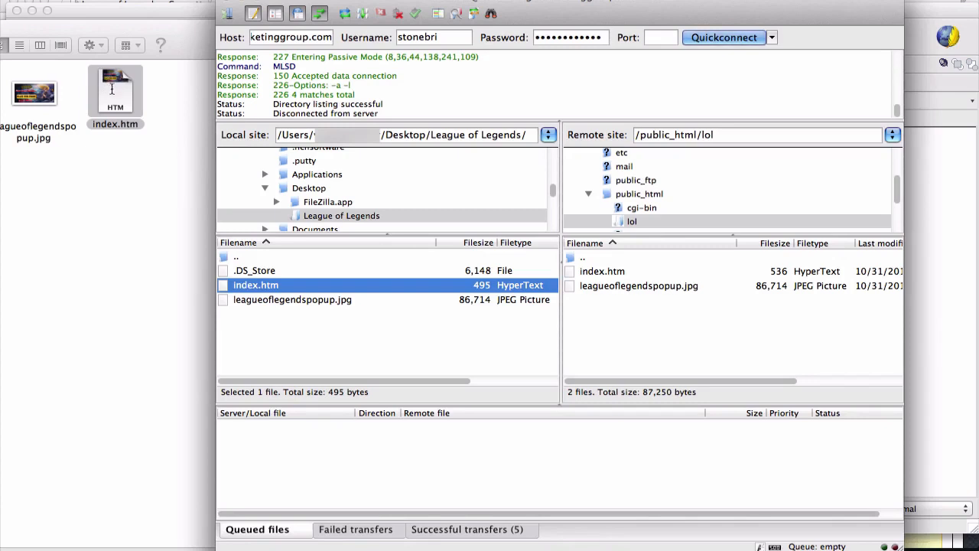
Step: Upload index.htm in FileZilla to the remote lol directory, overwriting the existing file, and test the image link on the live page in Chrome
left_click_drag(109, 84, 654, 313)
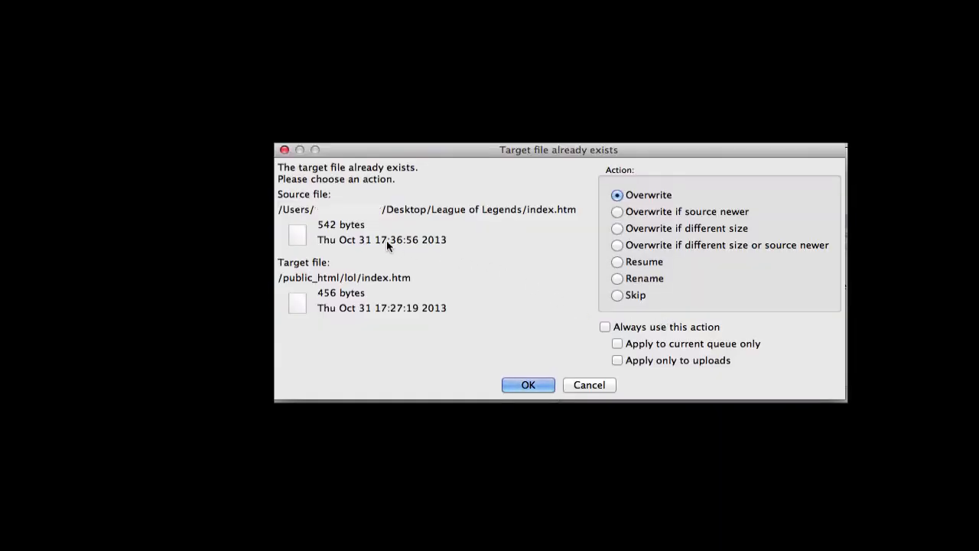
left_click(523, 380)
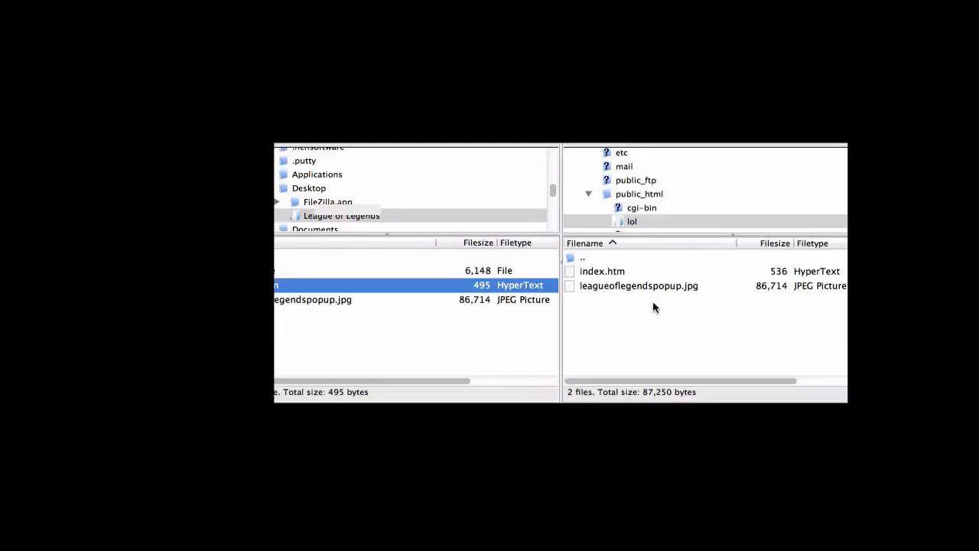
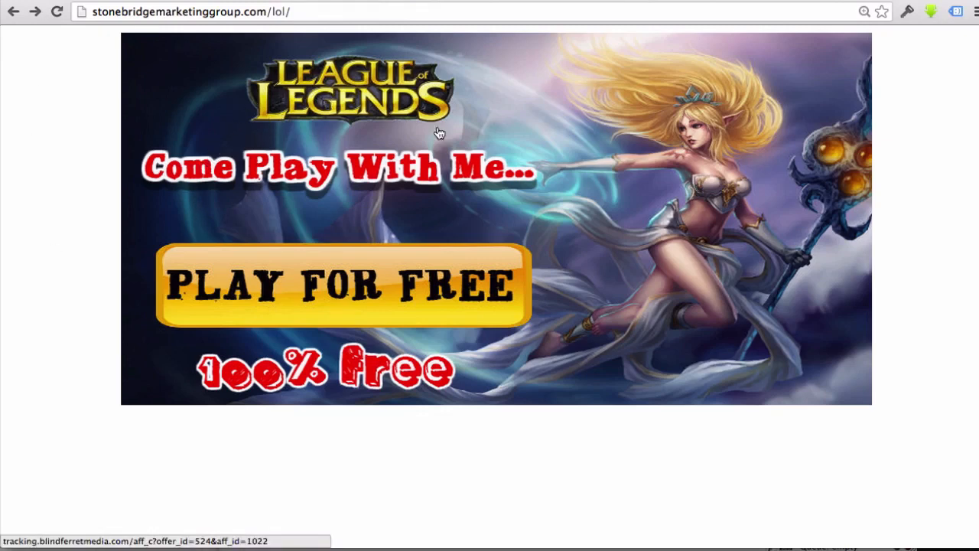
left_click(366, 111)
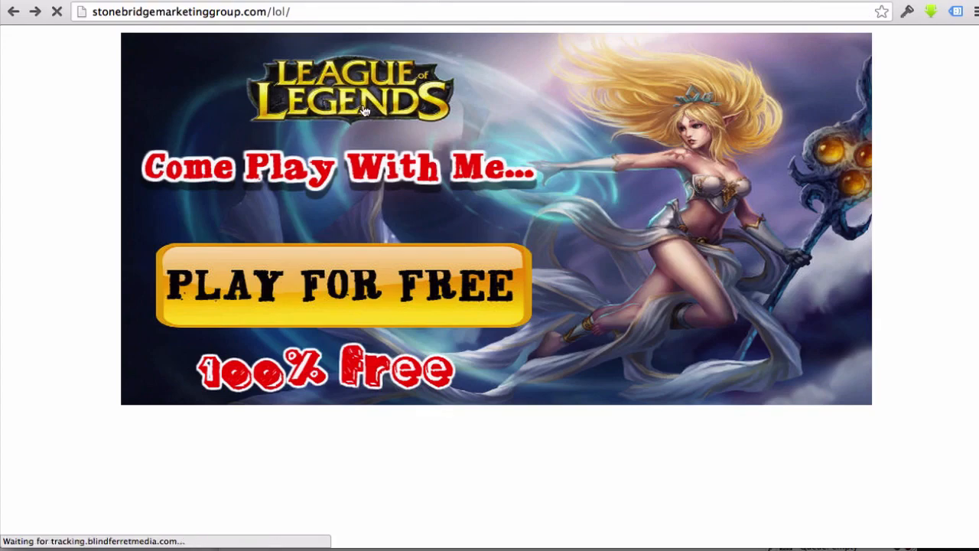